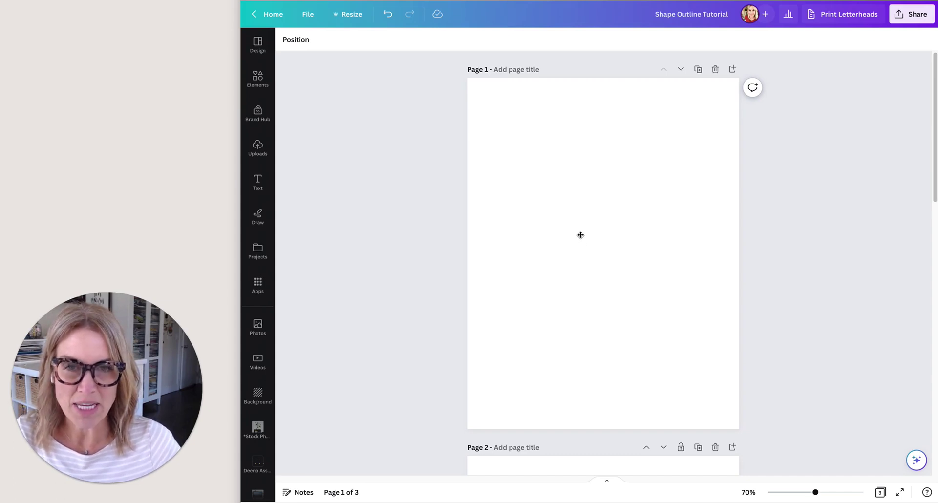
Add a square, nudge it up on the page, and remove its fill.
{"action": "key", "text": "r"}
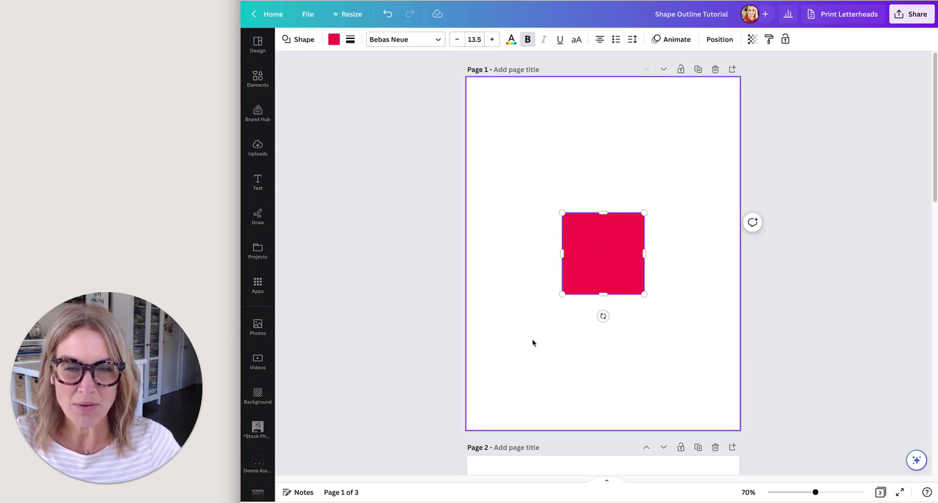
{"action": "left_click", "coordinate": [528, 332]}
{"action": "left_click", "coordinate": [595, 268]}
{"action": "left_click_drag", "start_coordinate": [595, 268], "coordinate": [595, 249]}
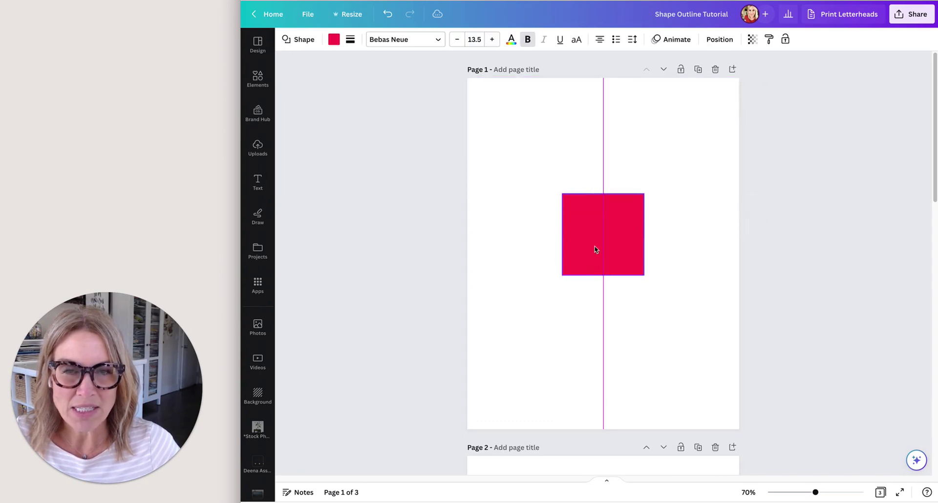
{"action": "left_click", "coordinate": [334, 45]}
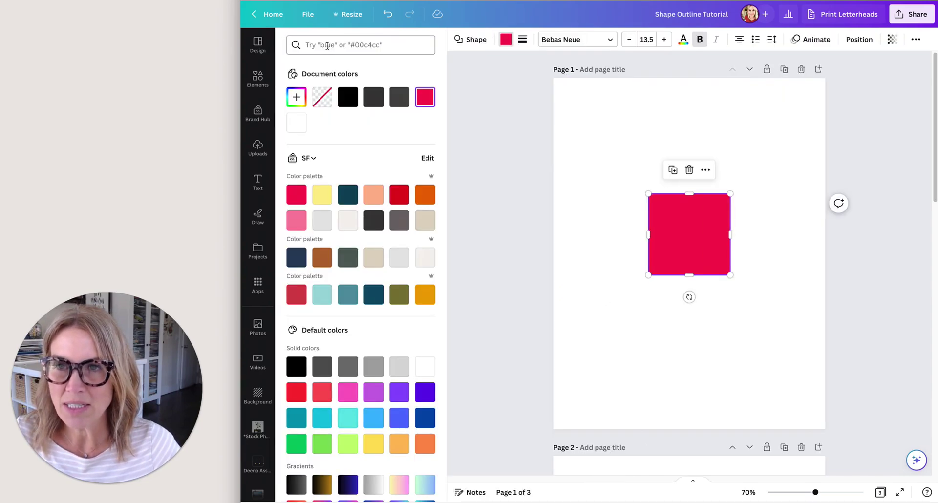
{"action": "left_click", "coordinate": [321, 98]}
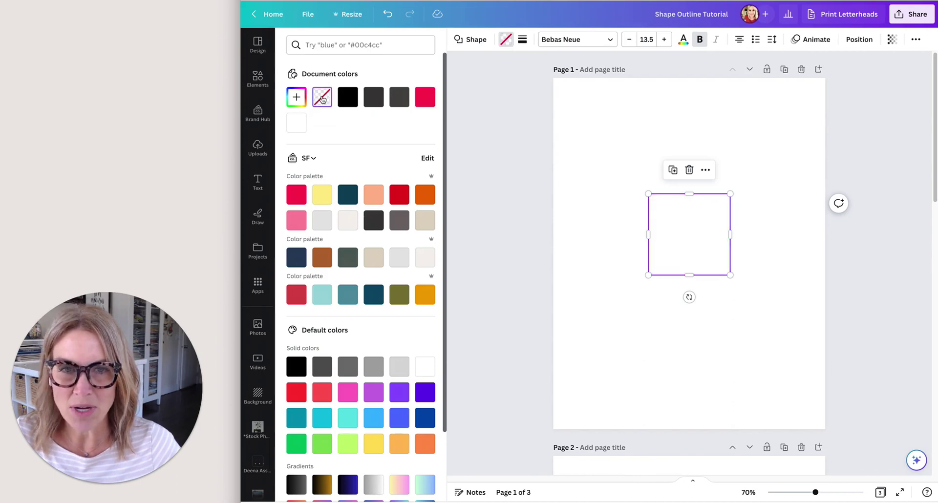
Give the square a solid outline at weight 6, after trying dashed and dotted styles.
{"action": "left_click", "coordinate": [522, 41]}
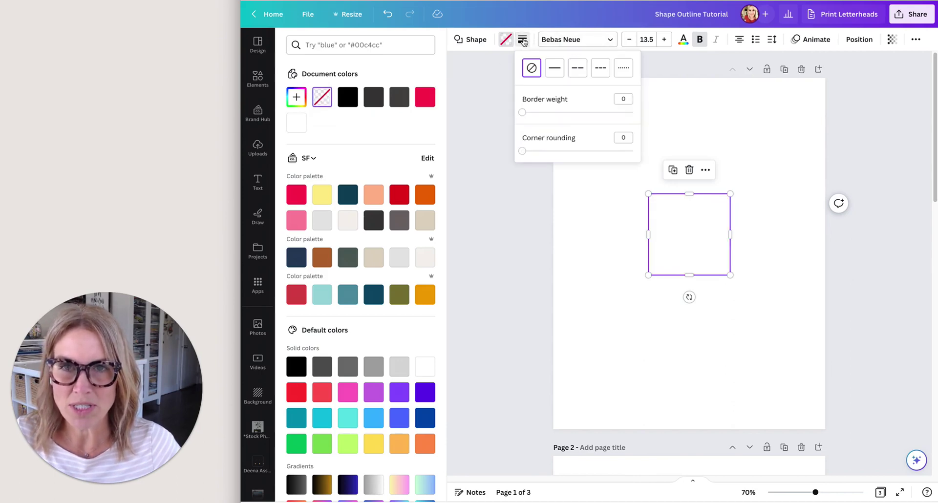
{"action": "left_click", "coordinate": [555, 71]}
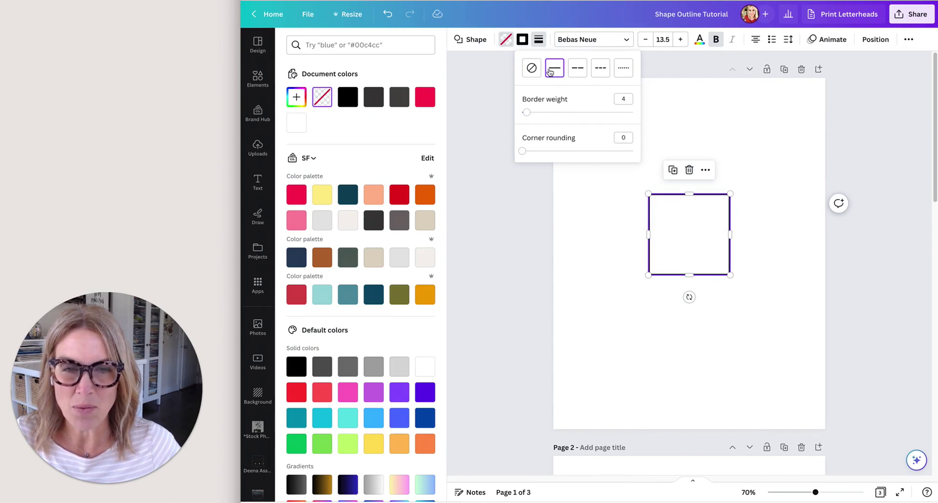
{"action": "left_click", "coordinate": [577, 69]}
{"action": "left_click", "coordinate": [601, 69]}
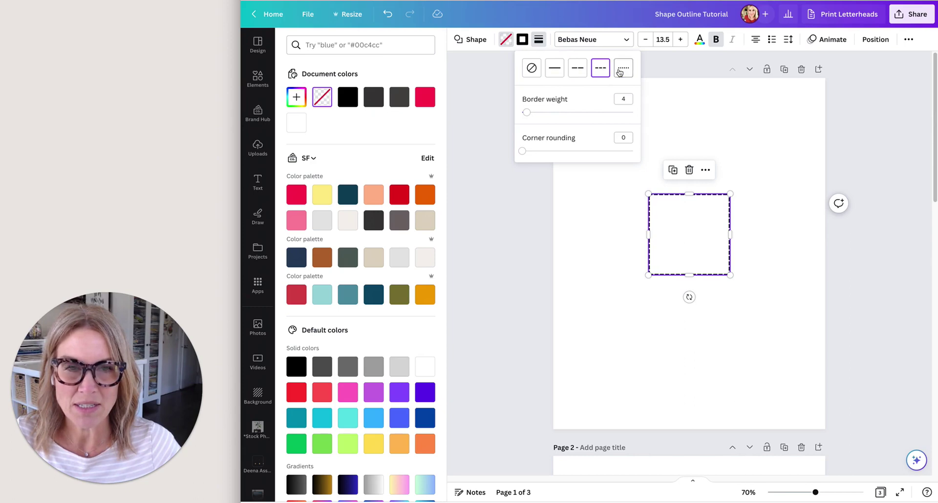
{"action": "left_click", "coordinate": [624, 70]}
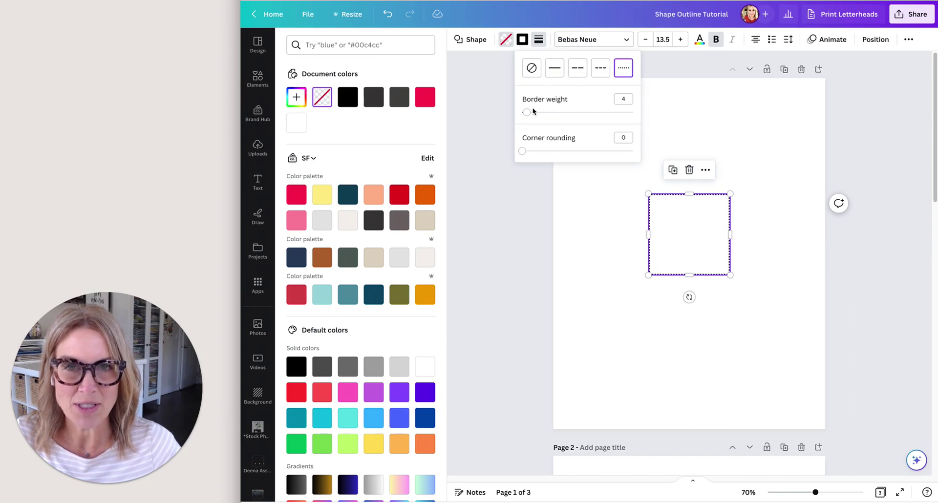
{"action": "mouse_move", "coordinate": [528, 113]}
{"action": "left_mouse_down"}
{"action": "mouse_move", "coordinate": [546, 112]}
{"action": "mouse_move", "coordinate": [532, 113]}
{"action": "left_mouse_up"}
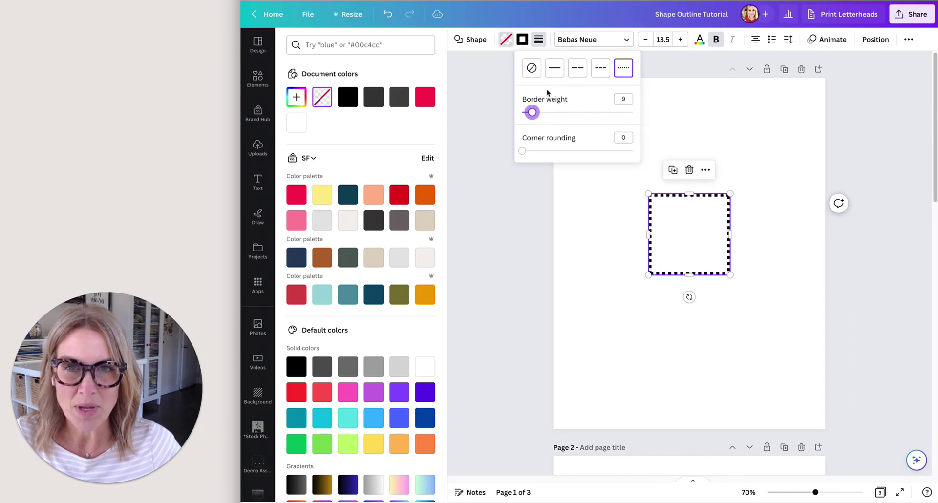
{"action": "left_click", "coordinate": [554, 71]}
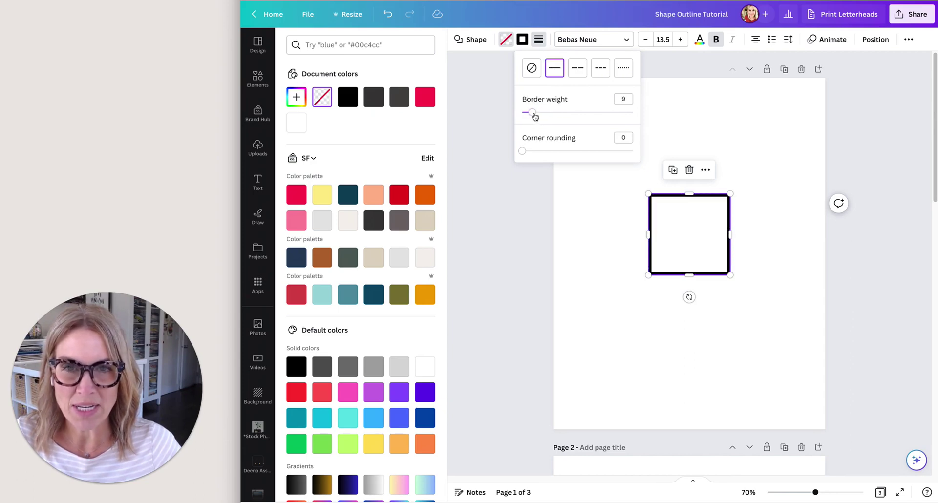
{"action": "left_click_drag", "start_coordinate": [533, 115], "coordinate": [528, 113]}
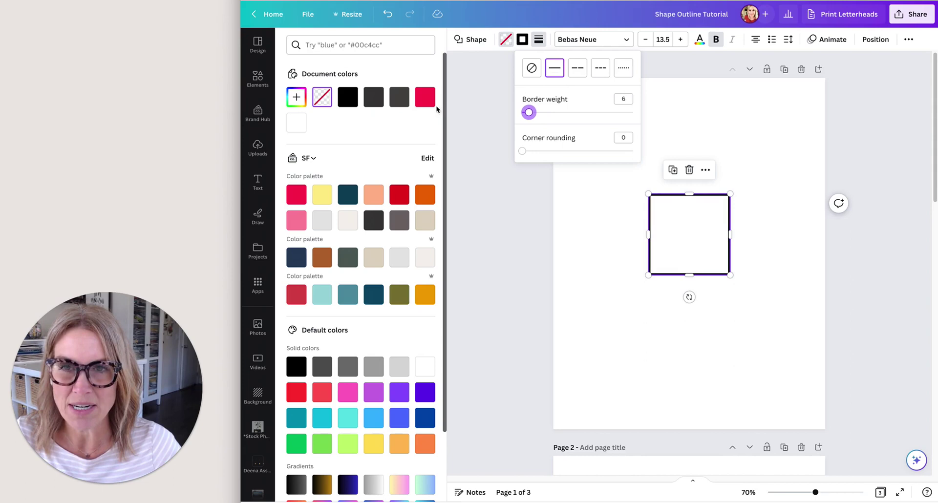
Make the square's outline red and move it up toward the page top.
{"action": "left_click", "coordinate": [522, 39]}
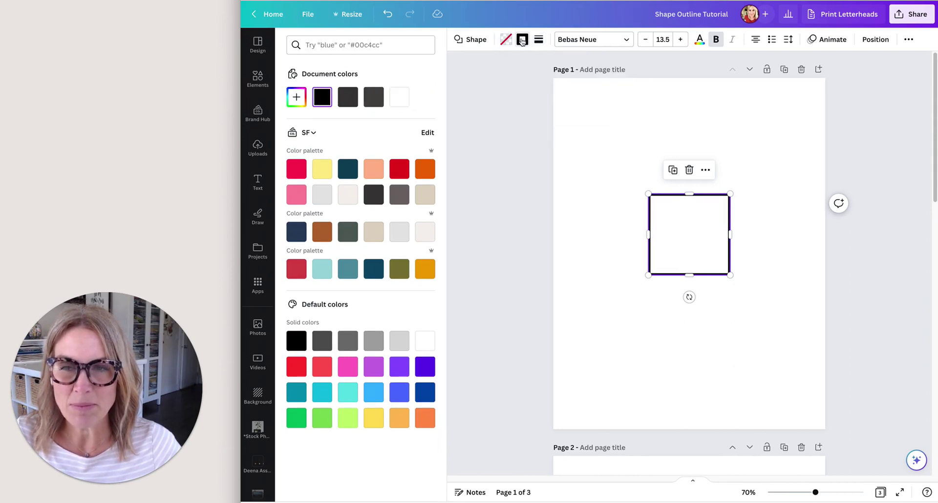
{"action": "left_click", "coordinate": [296, 169]}
{"action": "left_click", "coordinate": [590, 167]}
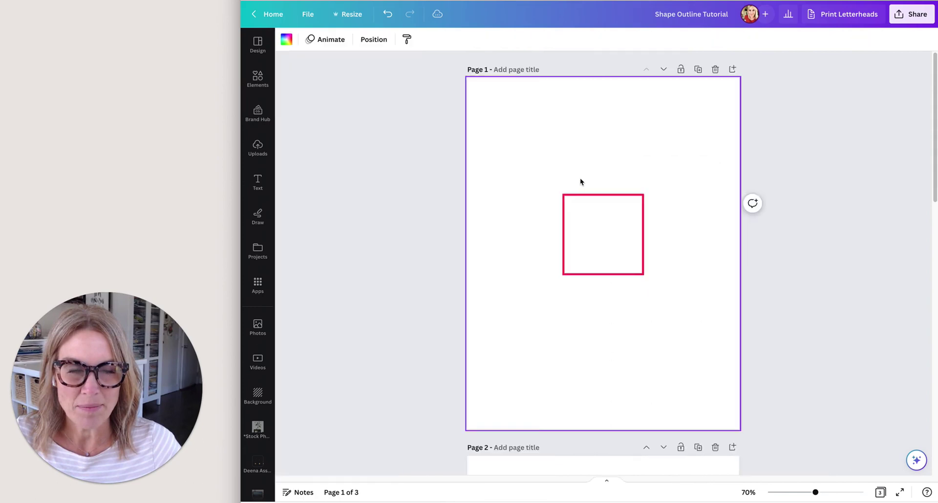
{"action": "left_click", "coordinate": [590, 230]}
{"action": "left_click_drag", "start_coordinate": [597, 251], "coordinate": [602, 183]}
{"action": "left_click", "coordinate": [514, 256]}
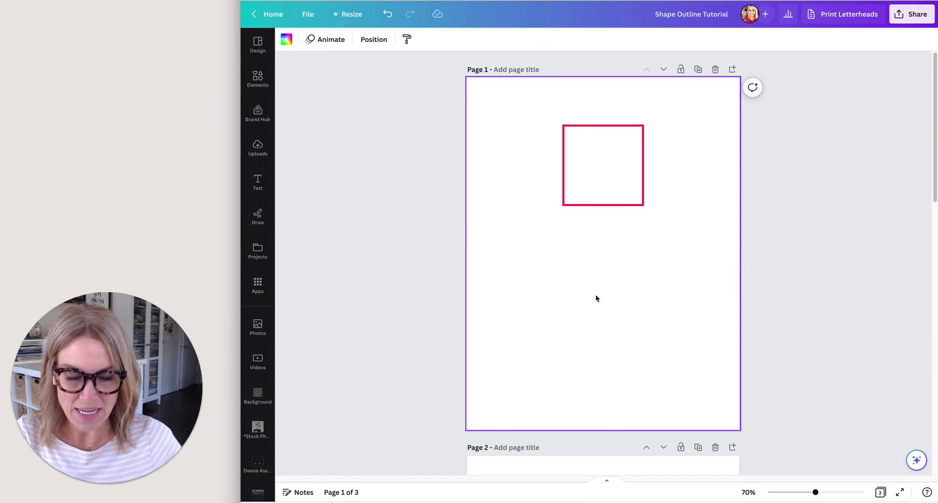
Add a circle below the square and remove its fill.
{"action": "key", "text": "c"}
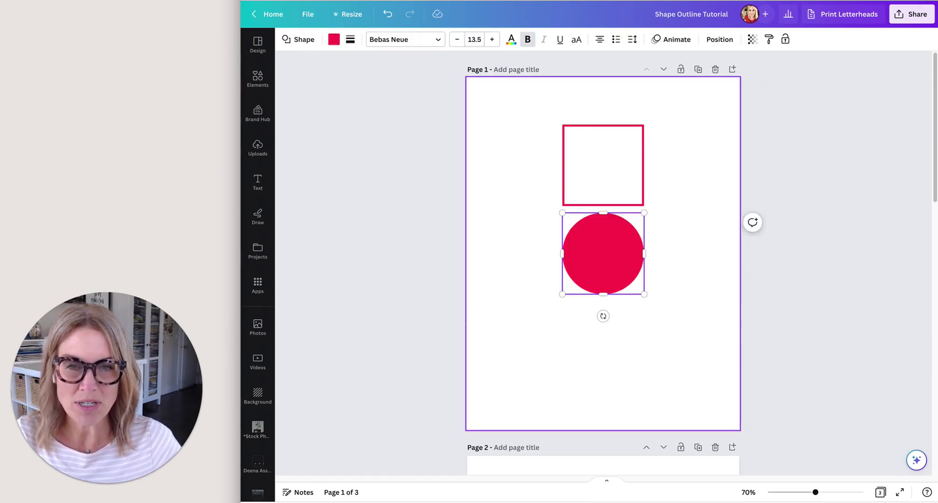
{"action": "left_click_drag", "start_coordinate": [603, 254], "coordinate": [603, 282]}
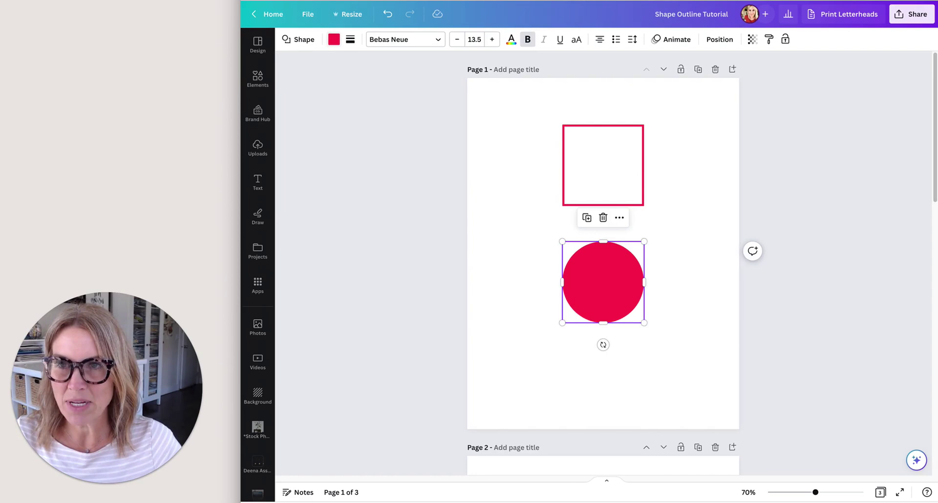
{"action": "left_click", "coordinate": [334, 40]}
{"action": "left_click", "coordinate": [322, 97]}
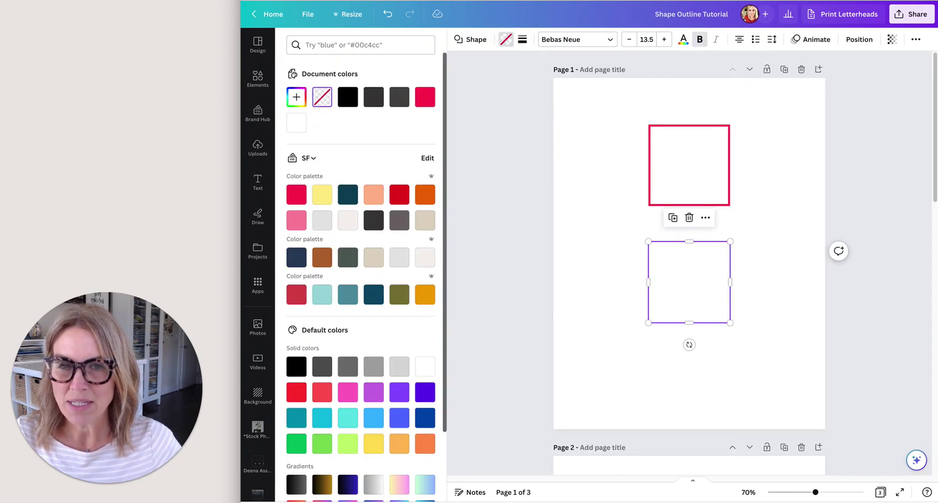
Give the circle a thick solid red outline of weight 22.
{"action": "left_click", "coordinate": [522, 39]}
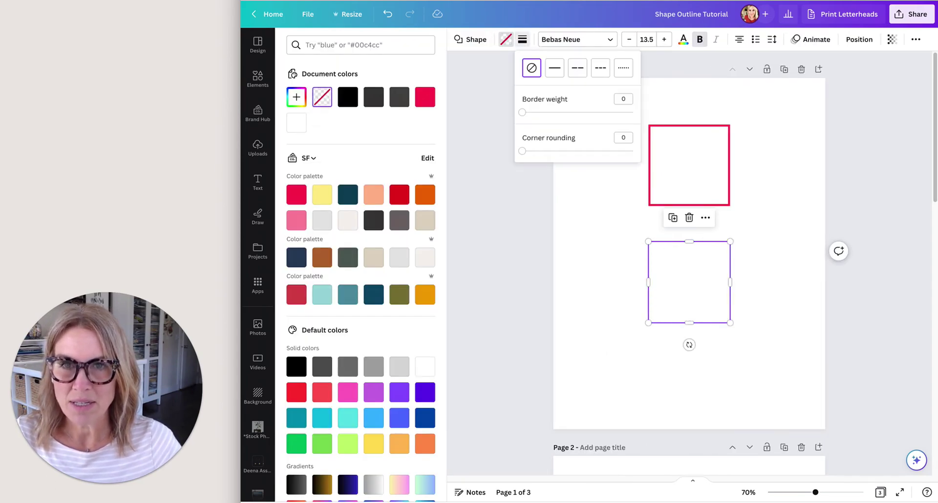
{"action": "left_click", "coordinate": [555, 68]}
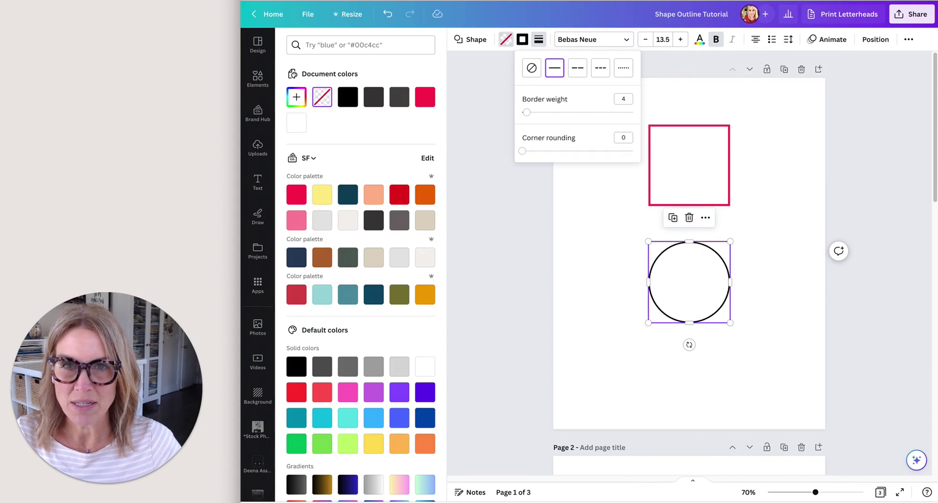
{"action": "left_click_drag", "start_coordinate": [526, 112], "coordinate": [548, 113]}
{"action": "left_click", "coordinate": [522, 39]}
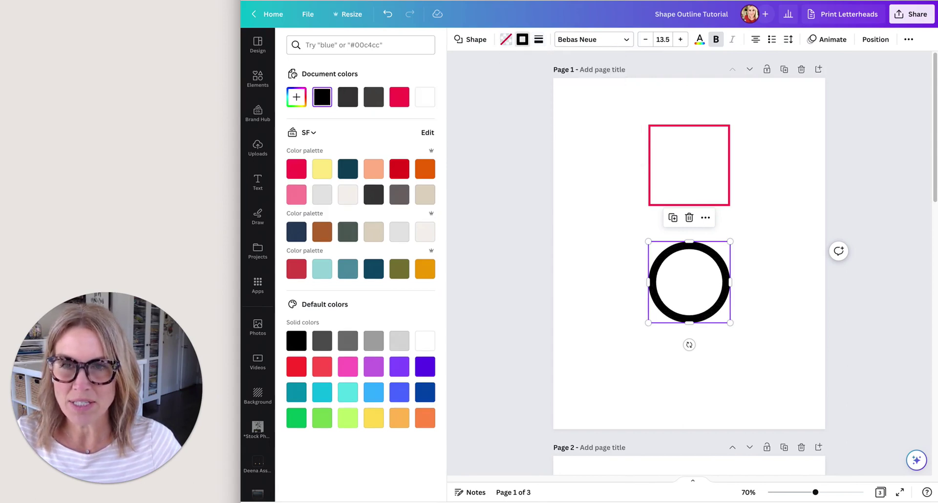
{"action": "left_click", "coordinate": [399, 97]}
{"action": "left_click", "coordinate": [606, 282]}
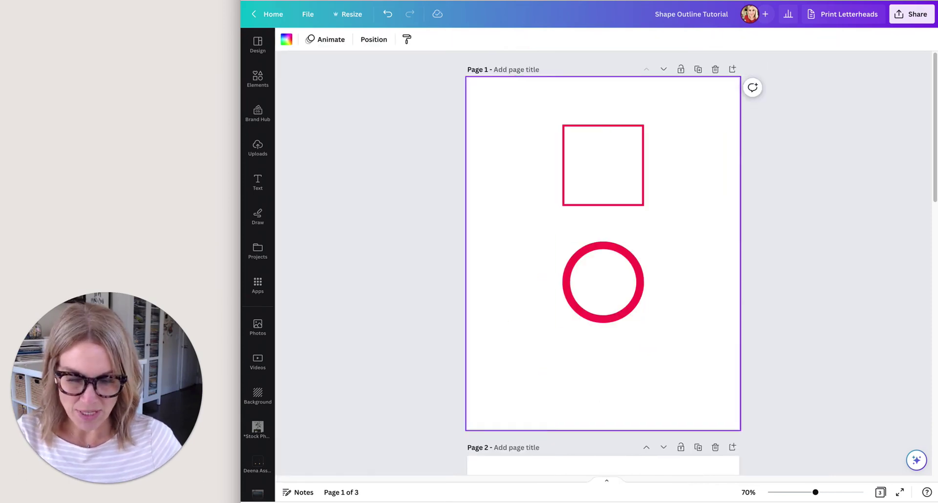
Add a line below the circle and colour it red.
{"action": "key", "text": "l"}
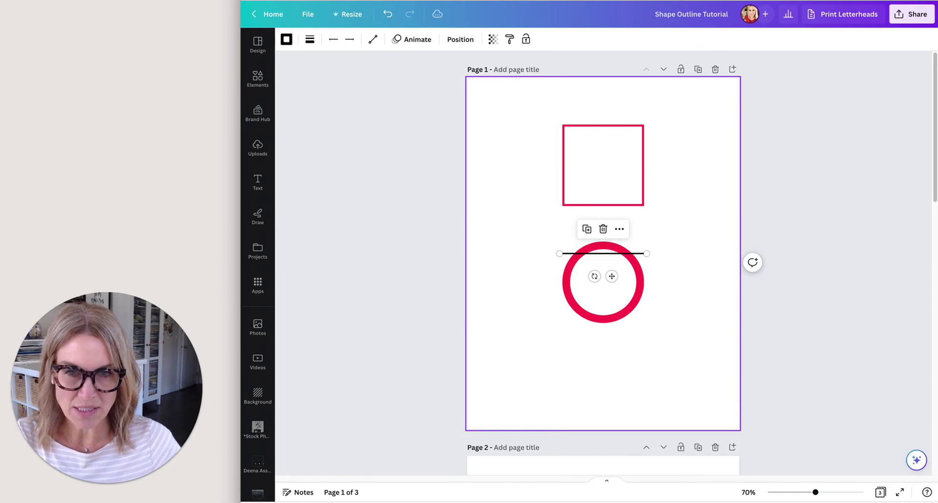
{"action": "left_click_drag", "start_coordinate": [603, 254], "coordinate": [612, 384]}
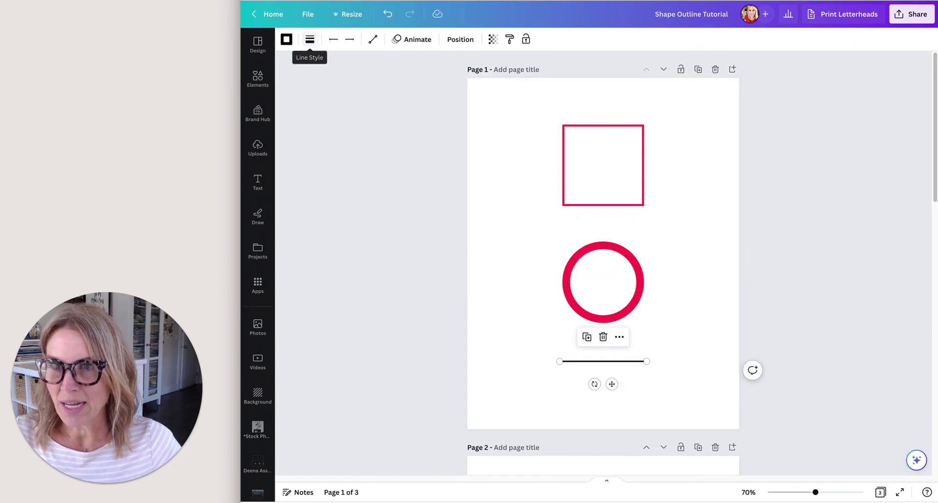
{"action": "left_click", "coordinate": [286, 39]}
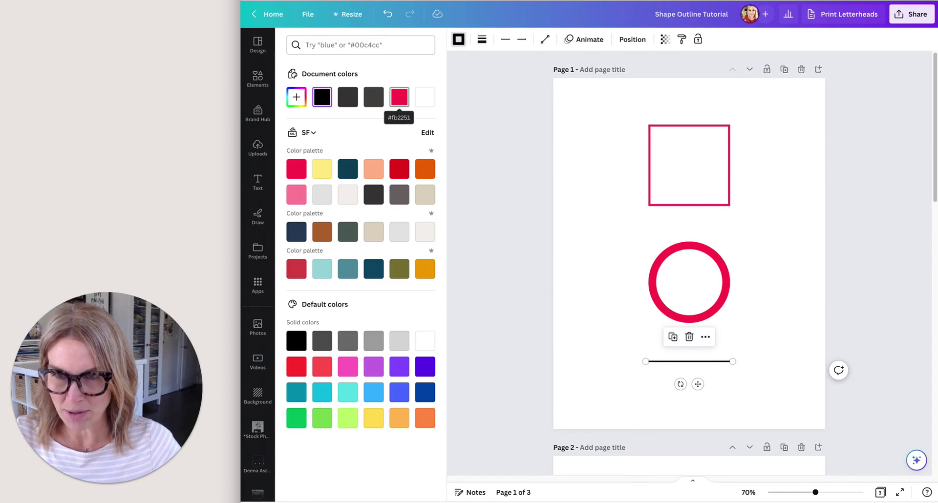
{"action": "left_click", "coordinate": [399, 97]}
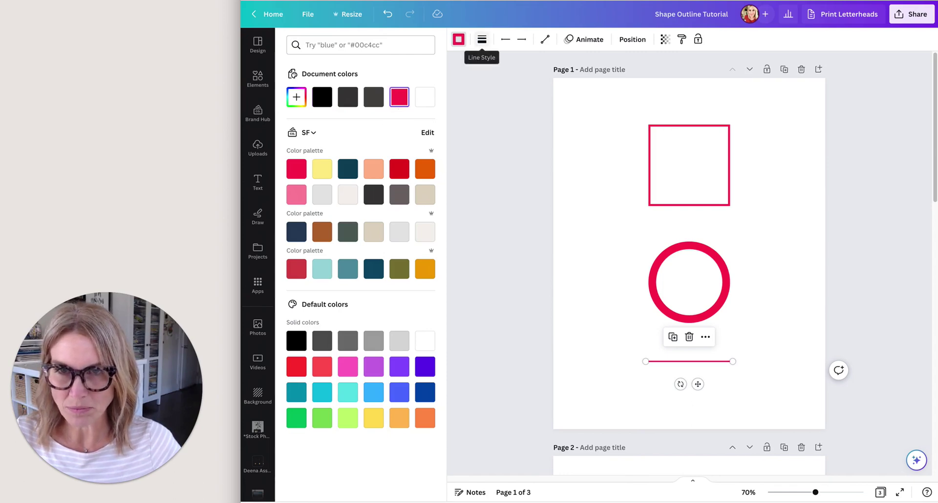
Make the red line solid with rounded end points at weight about 69.
{"action": "left_click", "coordinate": [481, 39]}
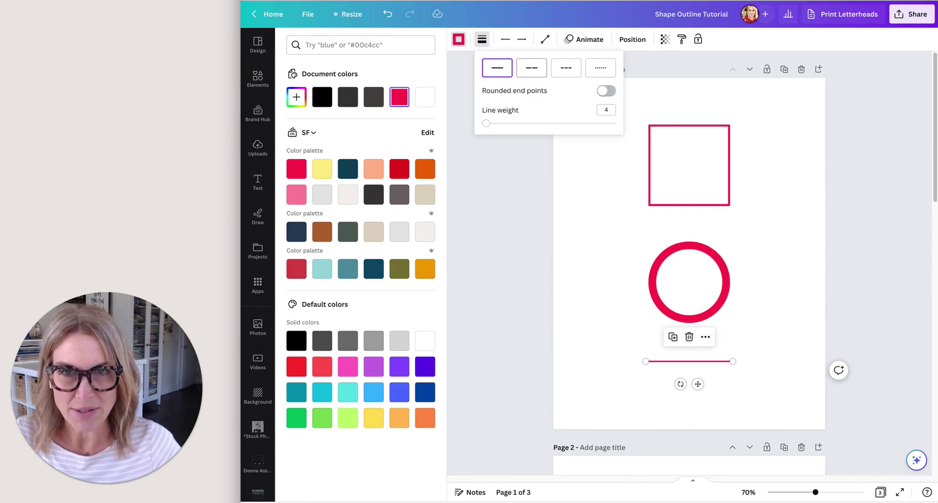
{"action": "left_click", "coordinate": [532, 67]}
{"action": "left_click", "coordinate": [566, 67]}
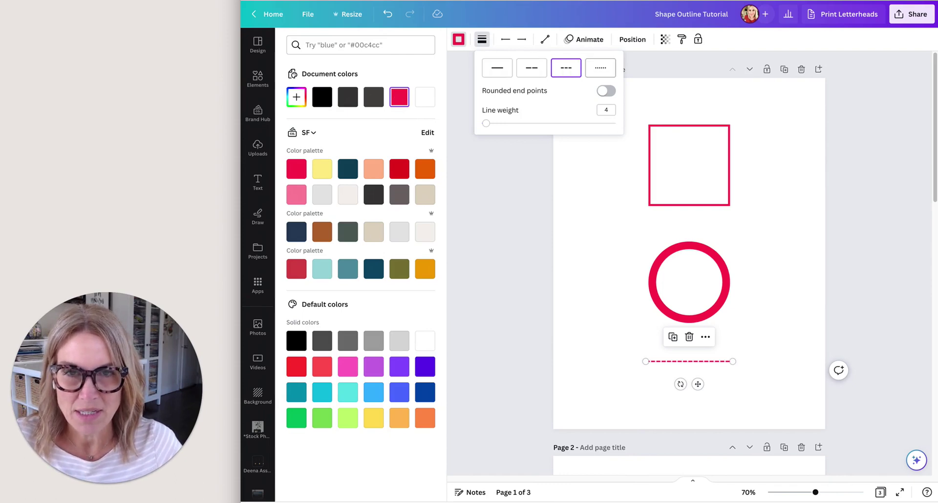
{"action": "left_click", "coordinate": [600, 67]}
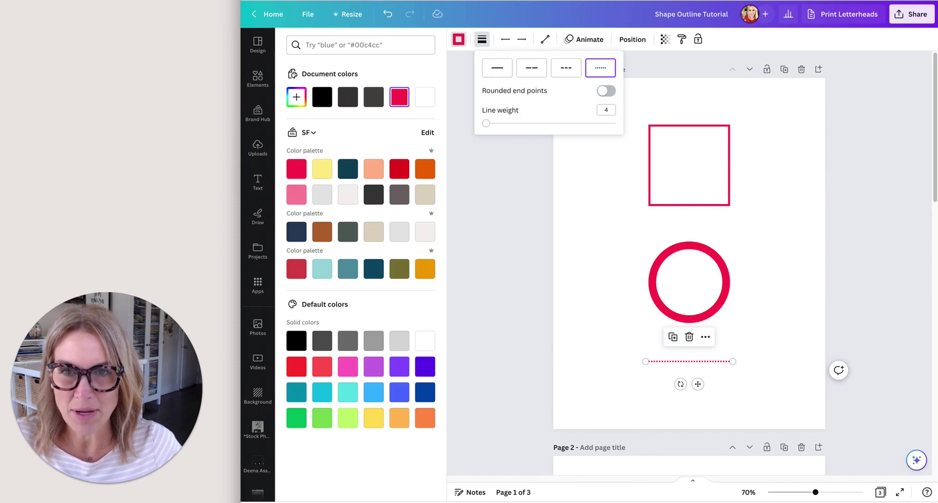
{"action": "mouse_move", "coordinate": [486, 123]}
{"action": "left_mouse_down"}
{"action": "mouse_move", "coordinate": [509, 123]}
{"action": "mouse_move", "coordinate": [490, 123]}
{"action": "left_mouse_up"}
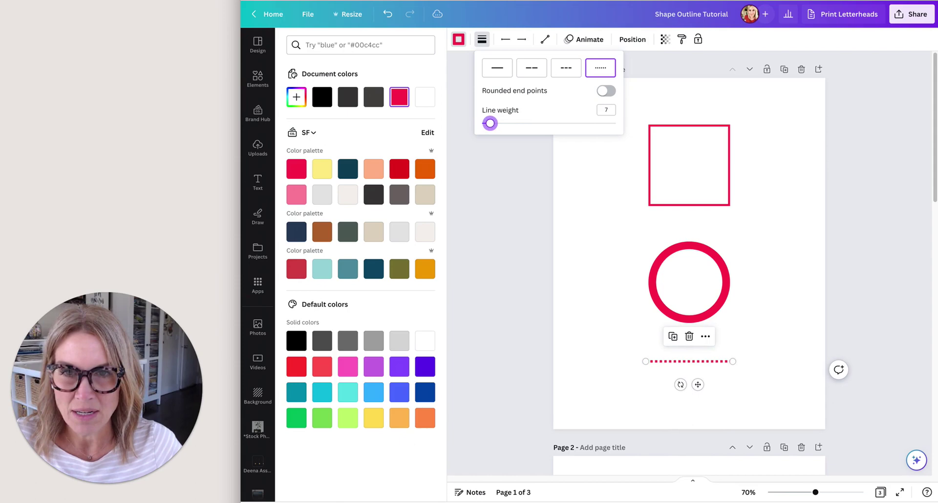
{"action": "left_click", "coordinate": [497, 67]}
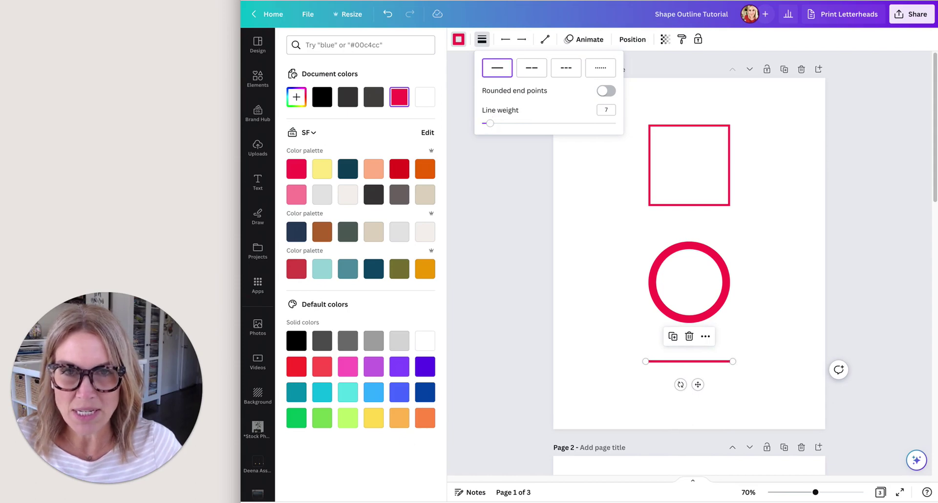
{"action": "left_click", "coordinate": [605, 91]}
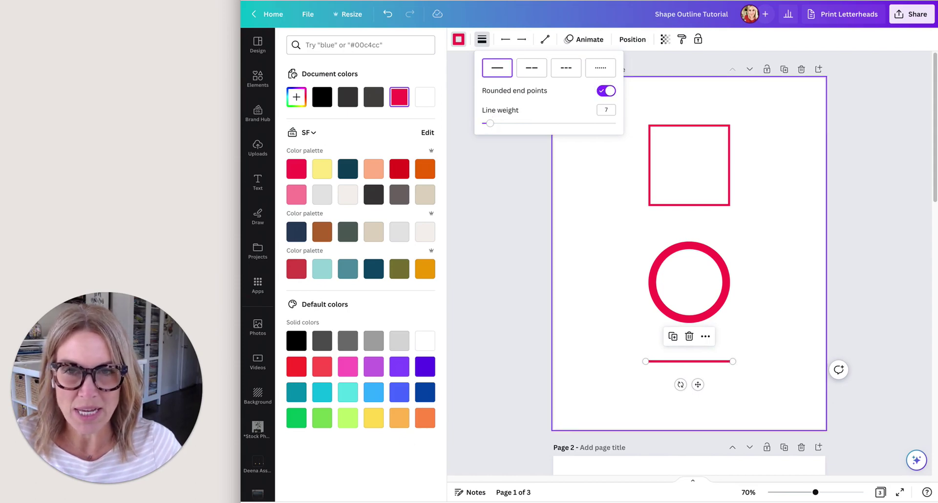
{"action": "left_click_drag", "start_coordinate": [490, 123], "coordinate": [574, 123]}
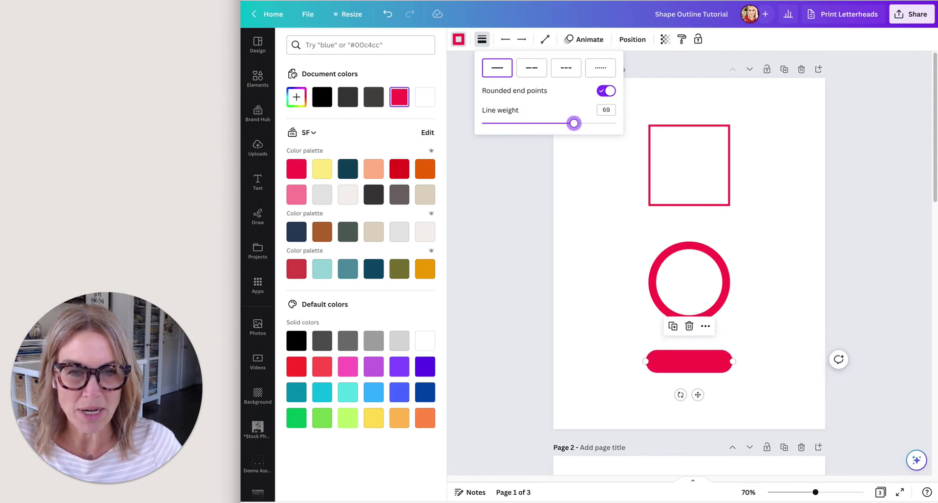
{"action": "left_click", "coordinate": [573, 317]}
{"action": "left_click", "coordinate": [574, 316]}
{"action": "left_click", "coordinate": [602, 362]}
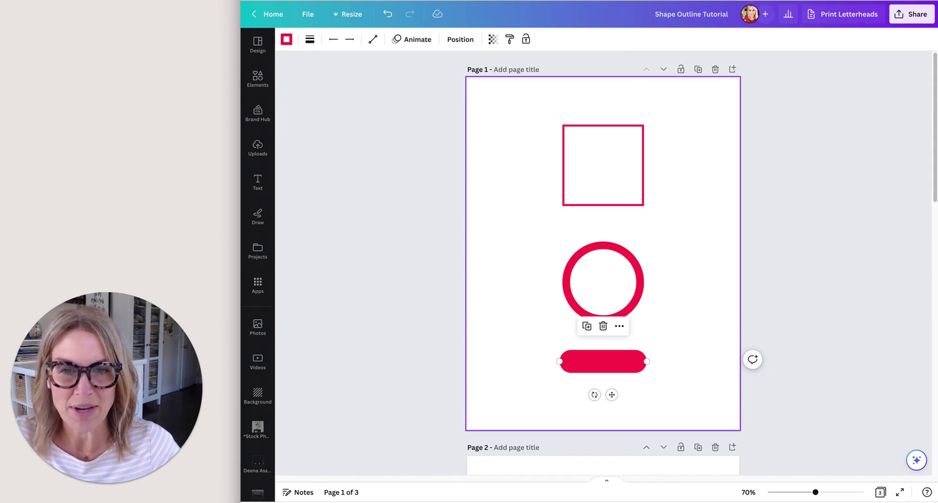
{"action": "left_click", "coordinate": [511, 325]}
Scroll the canvas down to show Page 2 with its title and paragraph.
{"action": "scroll", "coordinate": [511, 325], "scroll_direction": "down", "scroll_amount": 5}
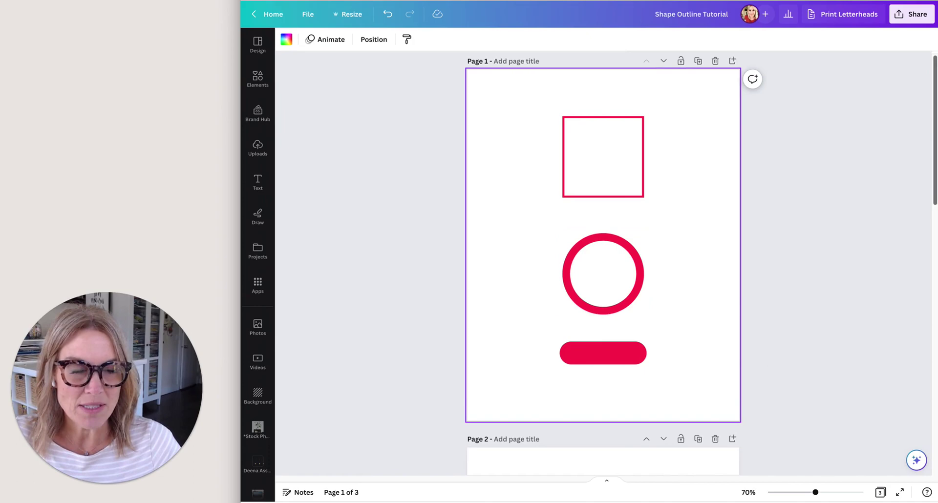
{"action": "scroll", "coordinate": [602, 264], "scroll_direction": "down", "scroll_amount": 2}
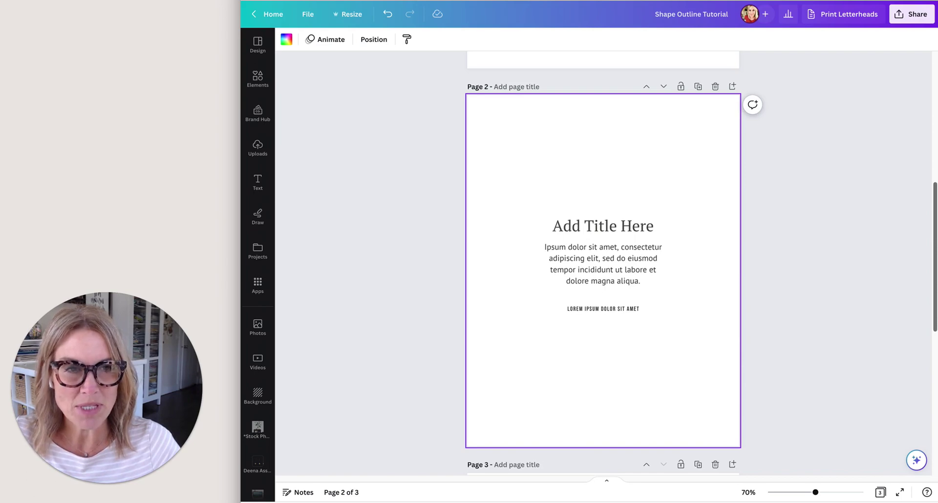
{"action": "scroll", "coordinate": [603, 263], "scroll_direction": "up", "scroll_amount": 4}
{"action": "scroll", "coordinate": [603, 263], "scroll_direction": "down", "scroll_amount": 3}
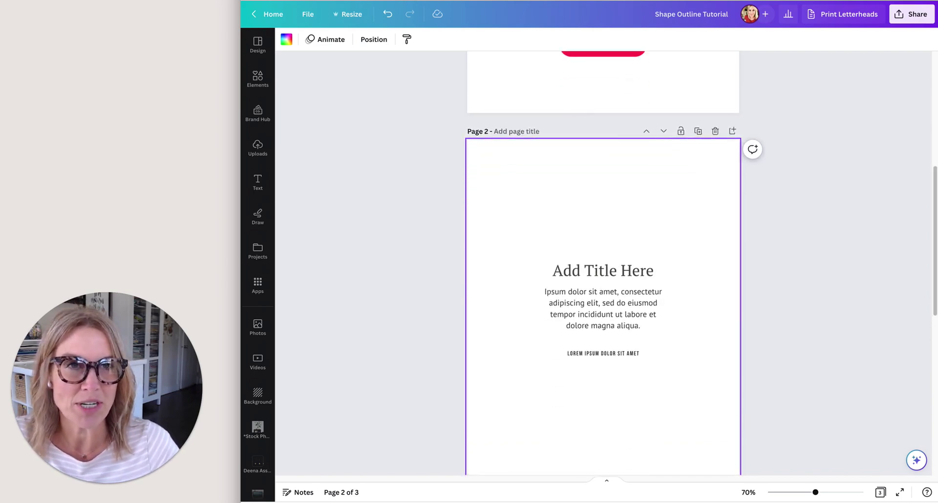
{"action": "scroll", "coordinate": [603, 264], "scroll_direction": "up", "scroll_amount": 6}
Paste the outlined square onto Page 2 and resize it around the title and paragraph.
{"action": "left_click", "coordinate": [603, 129]}
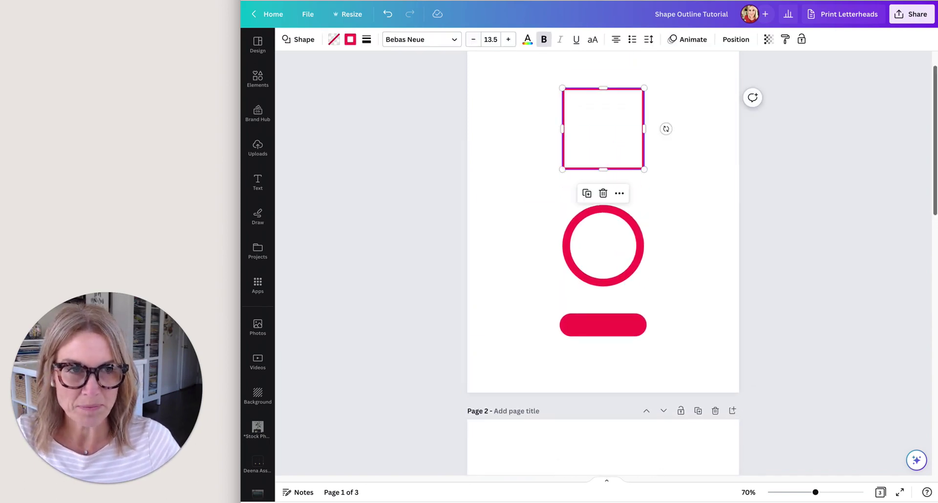
{"action": "scroll", "coordinate": [603, 264], "scroll_direction": "down", "scroll_amount": 7}
{"action": "left_click", "coordinate": [603, 195]}
{"action": "key", "text": "ctrl+v"}
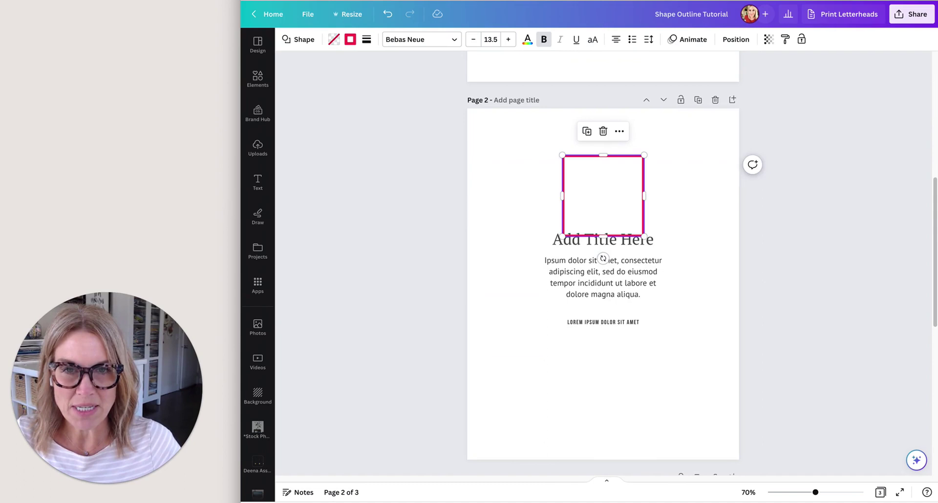
{"action": "left_click_drag", "start_coordinate": [603, 196], "coordinate": [690, 258]}
{"action": "left_click_drag", "start_coordinate": [602, 298], "coordinate": [602, 322]}
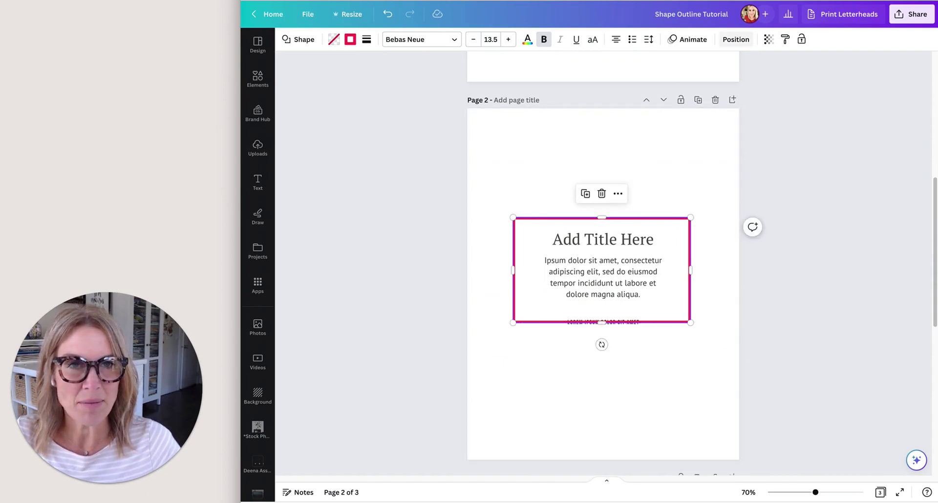
Send the frame behind the text layers and thin its border to weight 3.
{"action": "left_click", "coordinate": [735, 39]}
{"action": "left_click", "coordinate": [399, 41]}
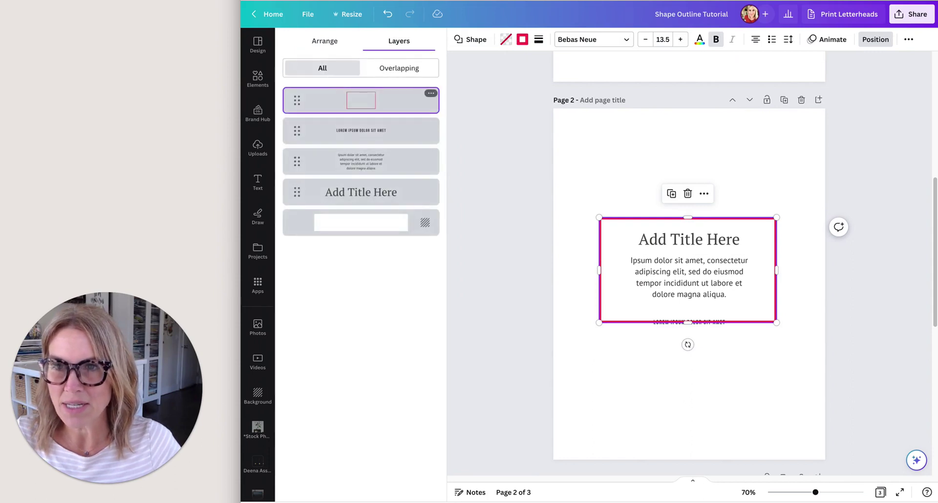
{"action": "left_click_drag", "start_coordinate": [361, 100], "coordinate": [355, 209]}
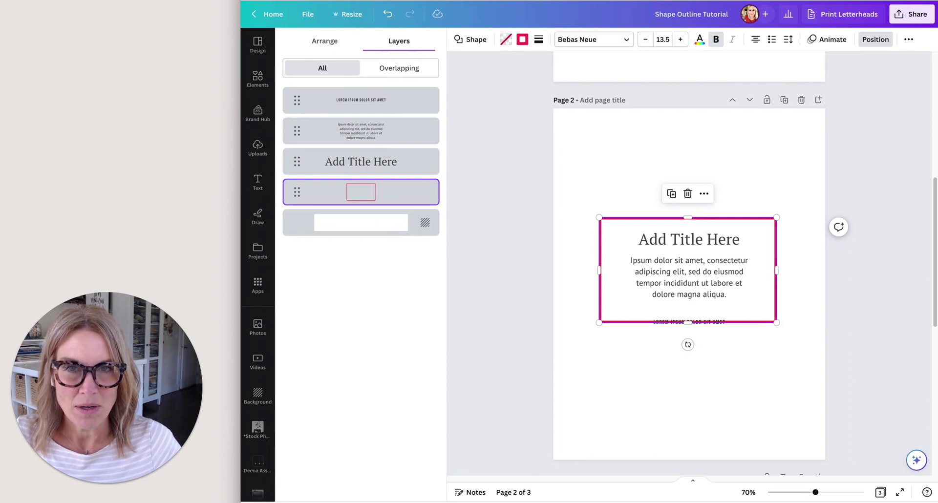
{"action": "left_click", "coordinate": [538, 39]}
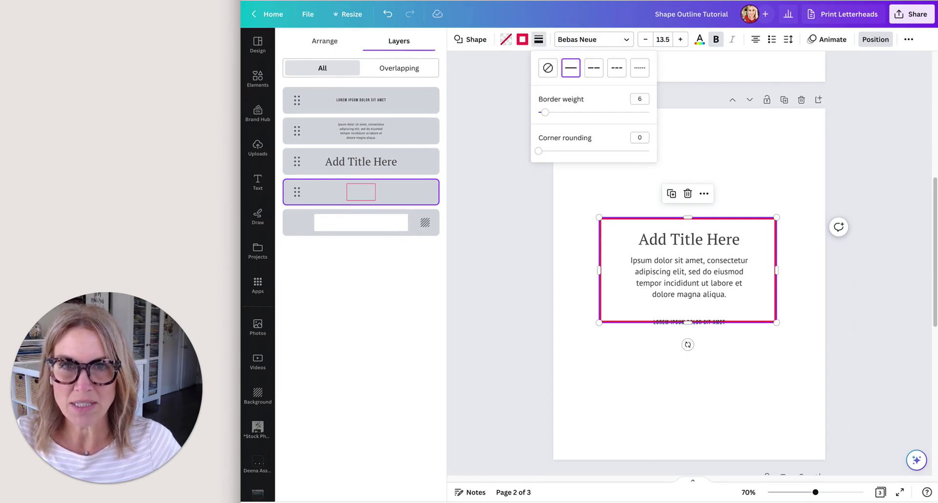
{"action": "left_click_drag", "start_coordinate": [545, 112], "coordinate": [542, 112]}
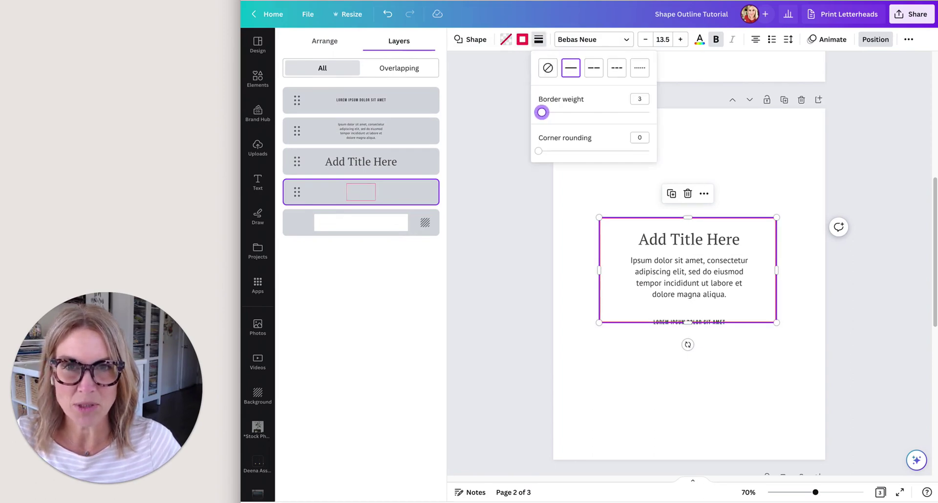
Centre the outlined frame on Page 2.
{"action": "left_click", "coordinate": [617, 189]}
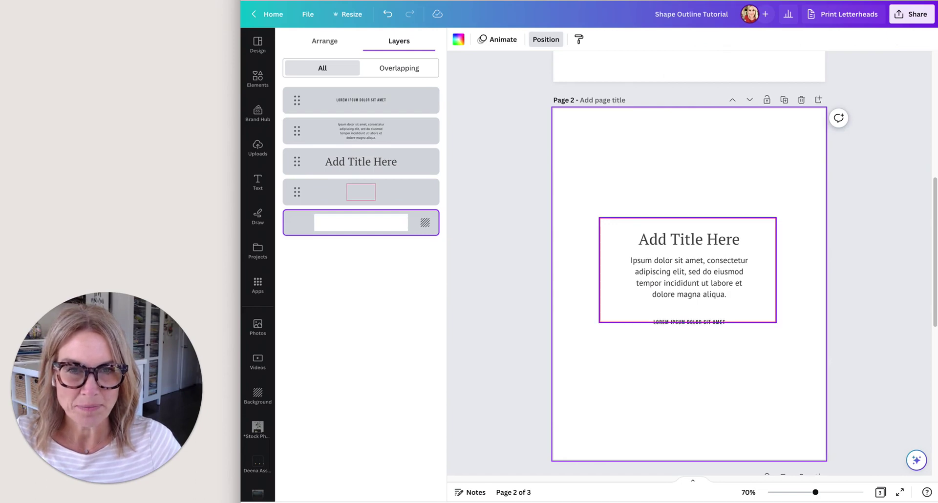
{"action": "left_click_drag", "start_coordinate": [625, 217], "coordinate": [627, 218]}
{"action": "left_click", "coordinate": [627, 190]}
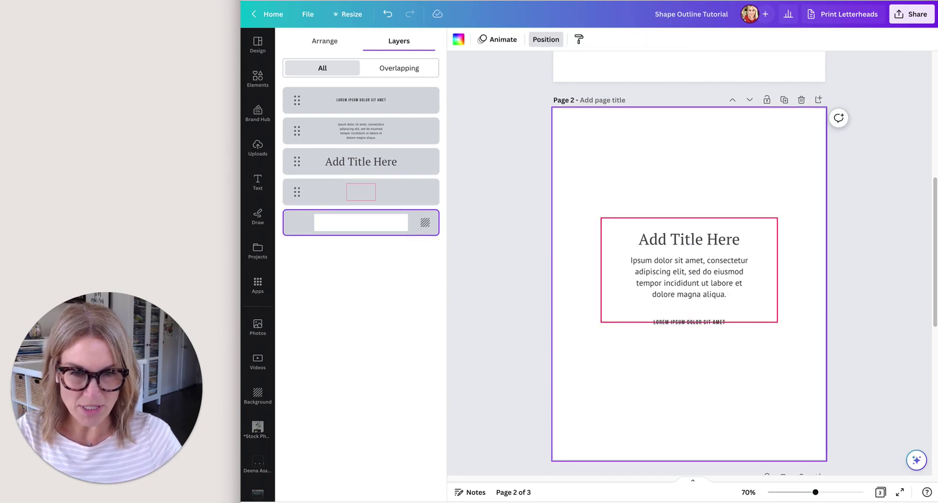
Add a short bar under the paragraph and round its corners into a pill.
{"action": "key", "text": "ctrl+v"}
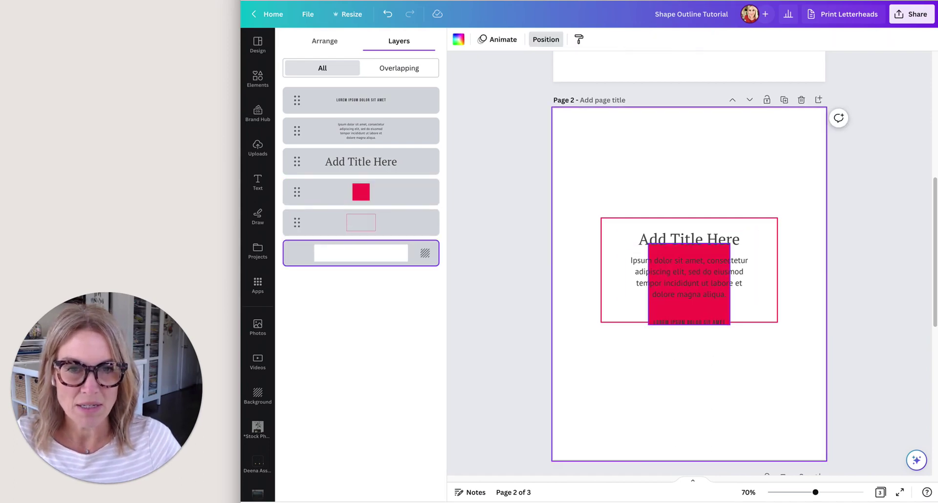
{"action": "left_click_drag", "start_coordinate": [731, 265], "coordinate": [727, 362]}
{"action": "left_click_drag", "start_coordinate": [685, 419], "coordinate": [689, 323]}
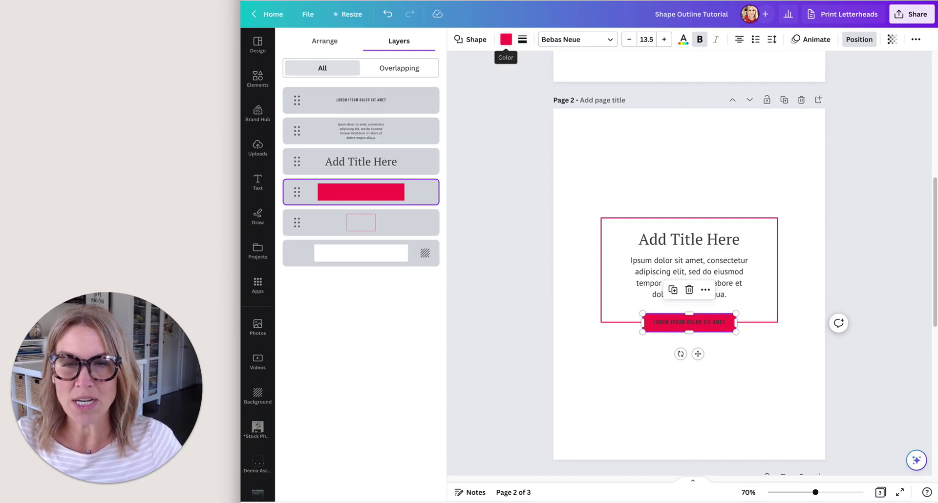
{"action": "left_click", "coordinate": [522, 39]}
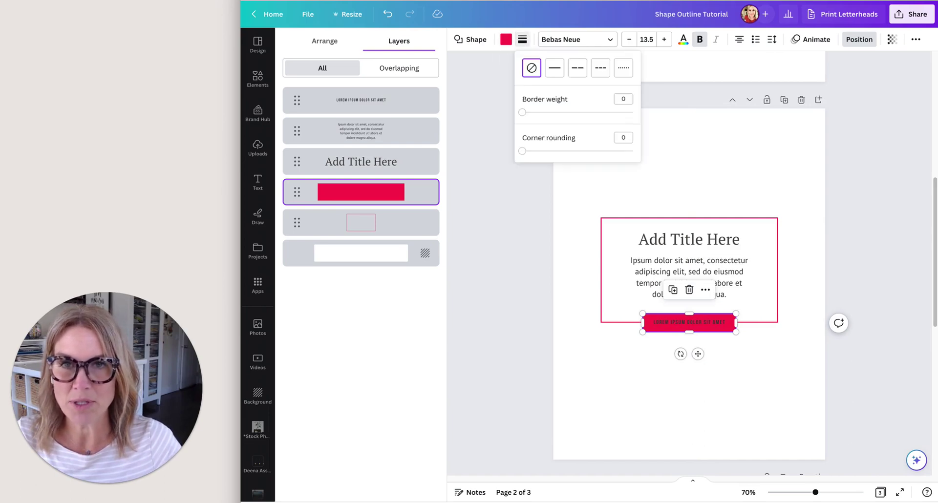
{"action": "left_click_drag", "start_coordinate": [522, 151], "coordinate": [627, 379]}
Check the LOREM IPSUM DOLOR SIT AMET caption's colour on the pill, then deselect to review.
{"action": "left_click", "coordinate": [627, 379]}
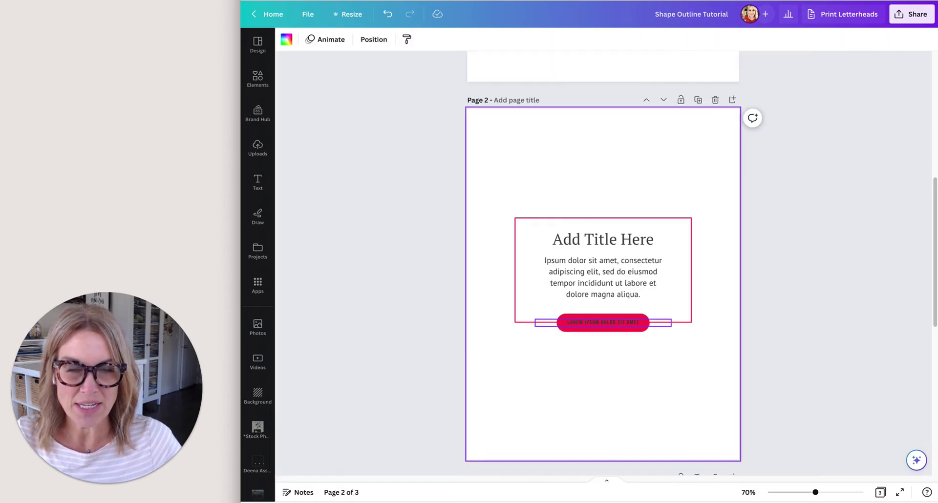
{"action": "left_click", "coordinate": [603, 322]}
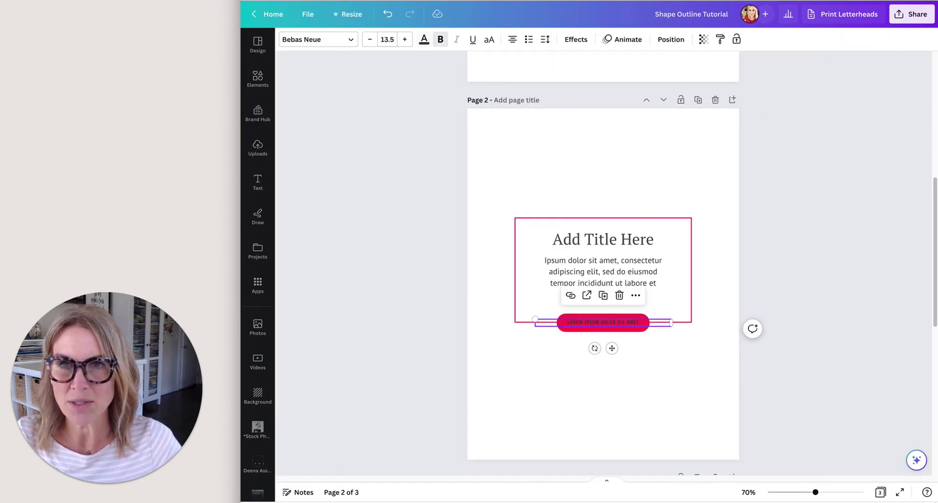
{"action": "left_click", "coordinate": [424, 39]}
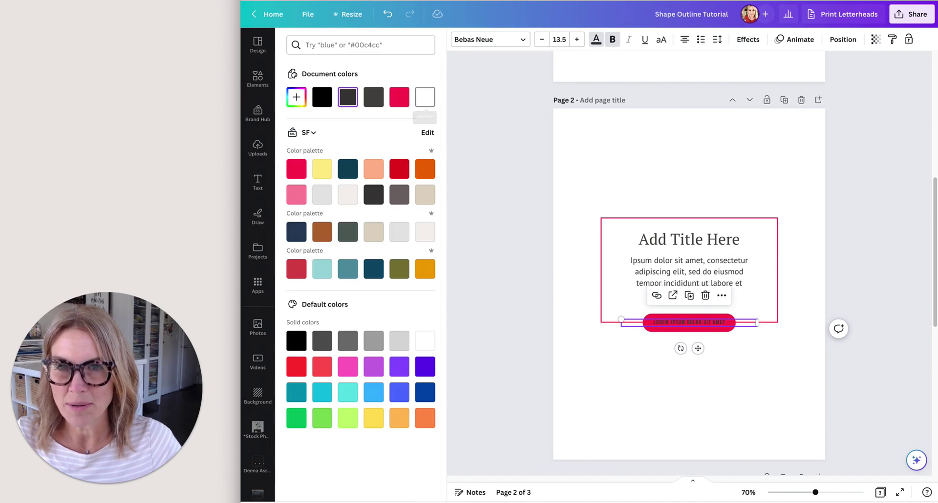
{"action": "left_click", "coordinate": [689, 386]}
{"action": "left_click", "coordinate": [603, 322]}
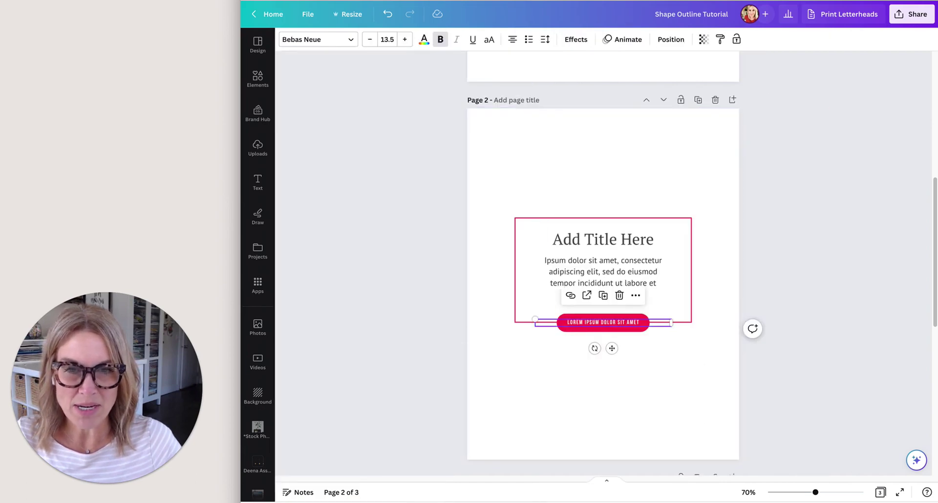
{"action": "key", "text": "Escape"}
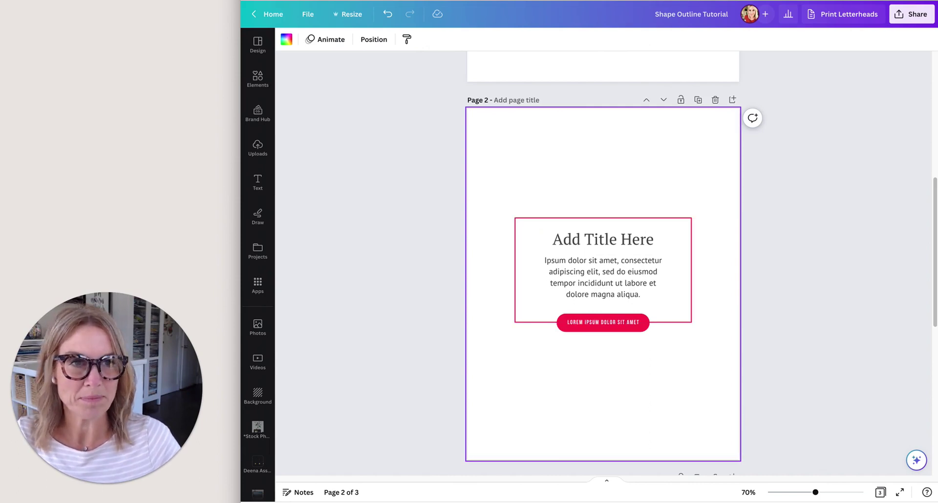
Paste page 1's thick red ring onto page 3 and enlarge it around Your Free Guide.
{"action": "scroll", "coordinate": [603, 263], "scroll_direction": "down", "scroll_amount": 8}
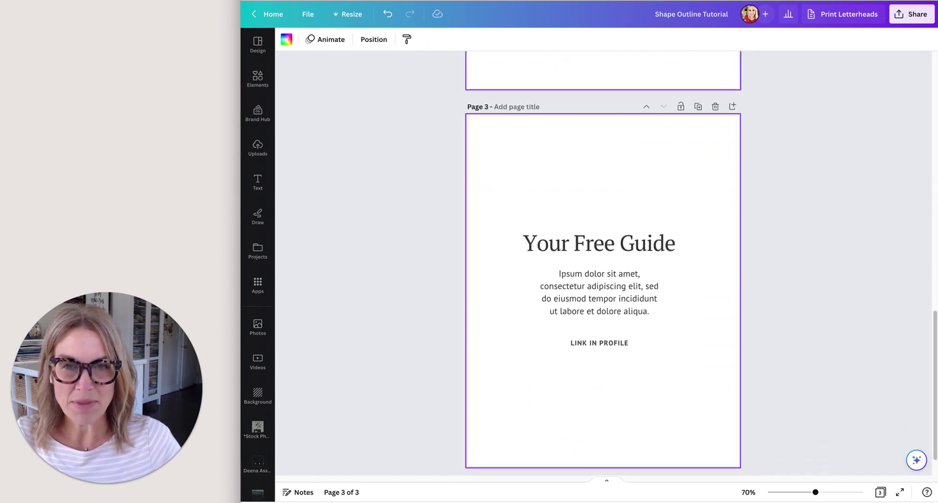
{"action": "scroll", "coordinate": [604, 264], "scroll_direction": "up", "scroll_amount": 10}
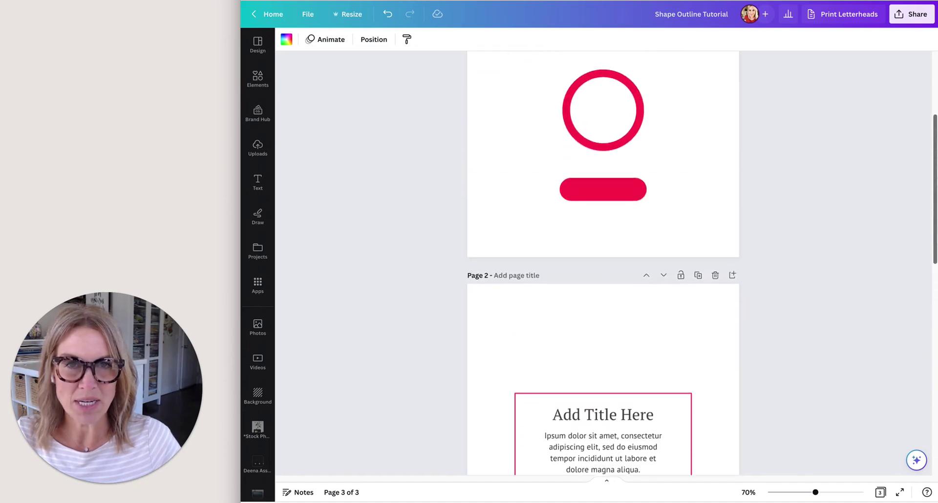
{"action": "left_click", "coordinate": [603, 160]}
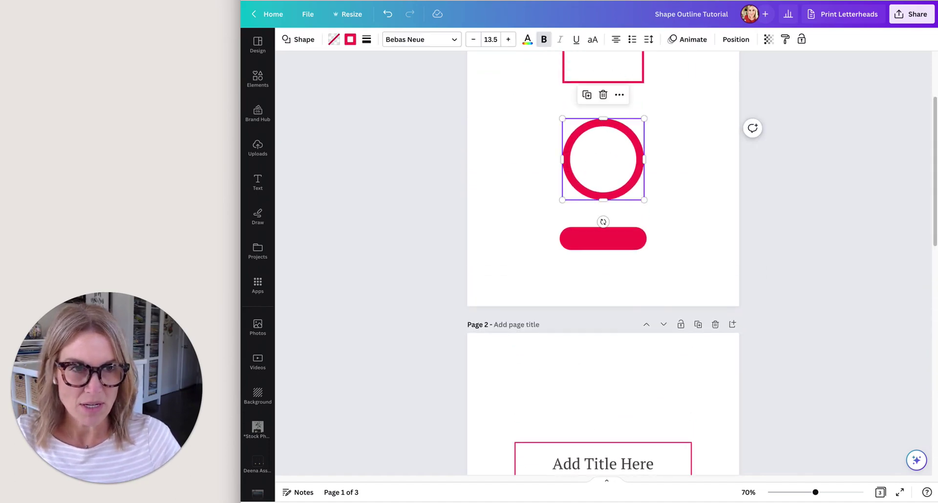
{"action": "scroll", "coordinate": [603, 264], "scroll_direction": "down", "scroll_amount": 10}
{"action": "left_click", "coordinate": [684, 318]}
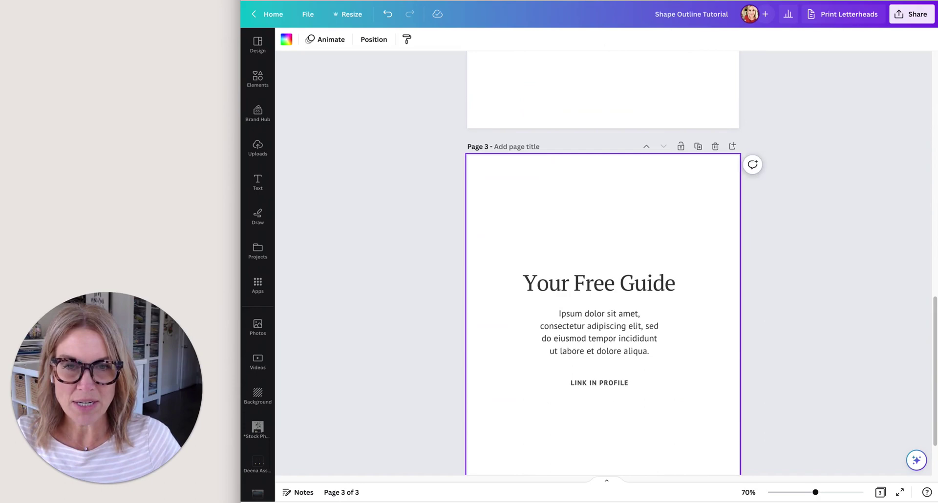
{"action": "key", "text": "super+v"}
{"action": "left_click_drag", "start_coordinate": [643, 319], "coordinate": [743, 215]}
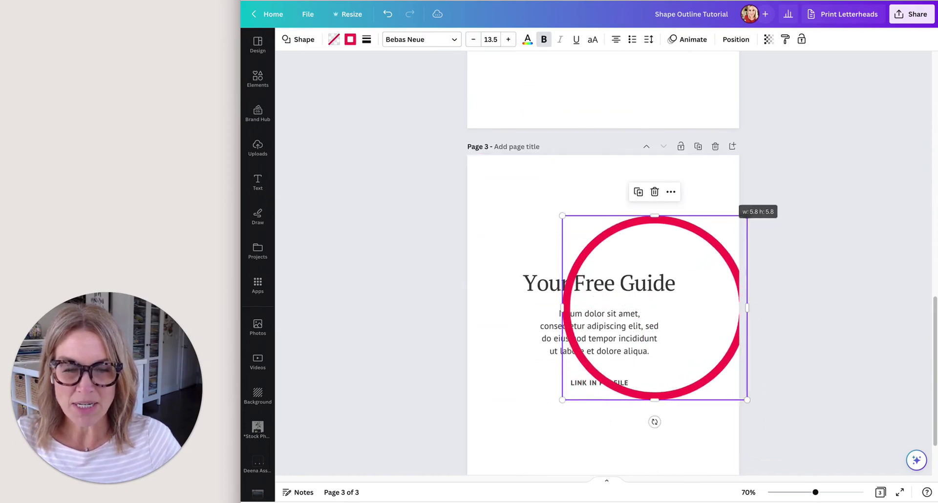
{"action": "left_click_drag", "start_coordinate": [562, 399], "coordinate": [519, 401]}
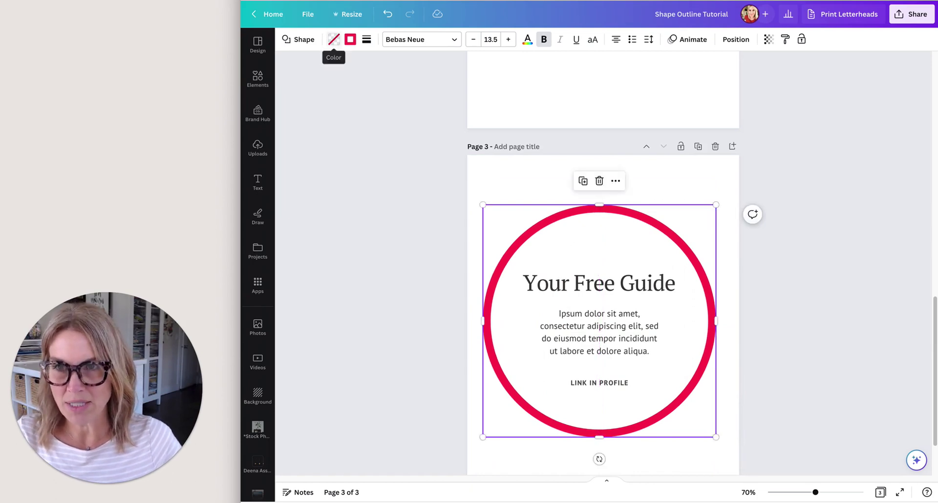
Fill the page 3 circle with light off-white.
{"action": "left_click", "coordinate": [333, 39]}
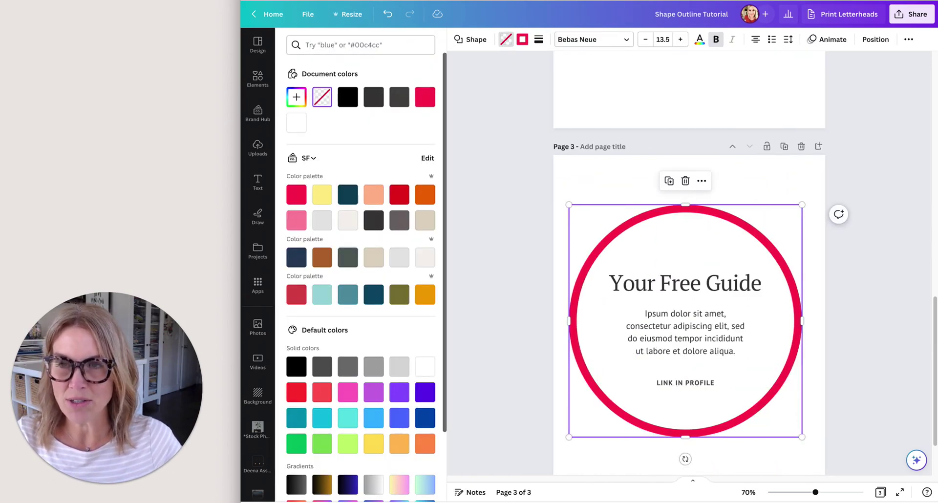
{"action": "left_click", "coordinate": [348, 220]}
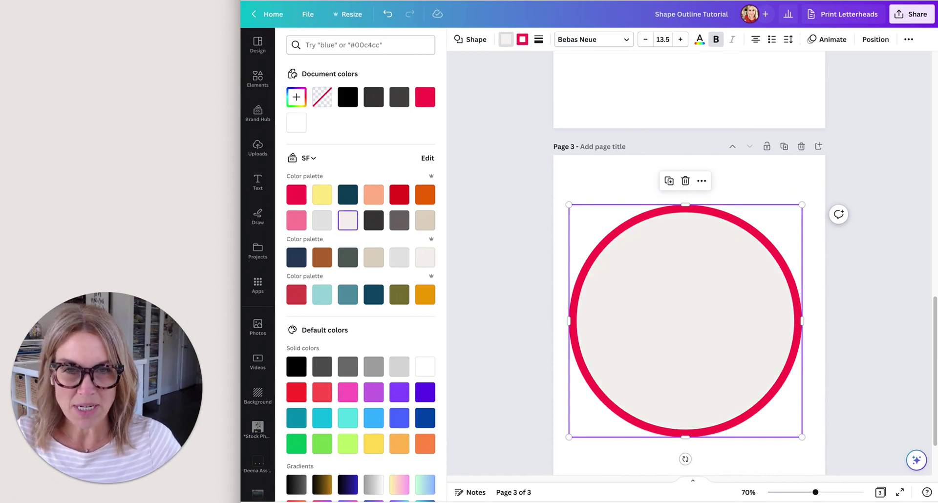
{"action": "left_click", "coordinate": [693, 270]}
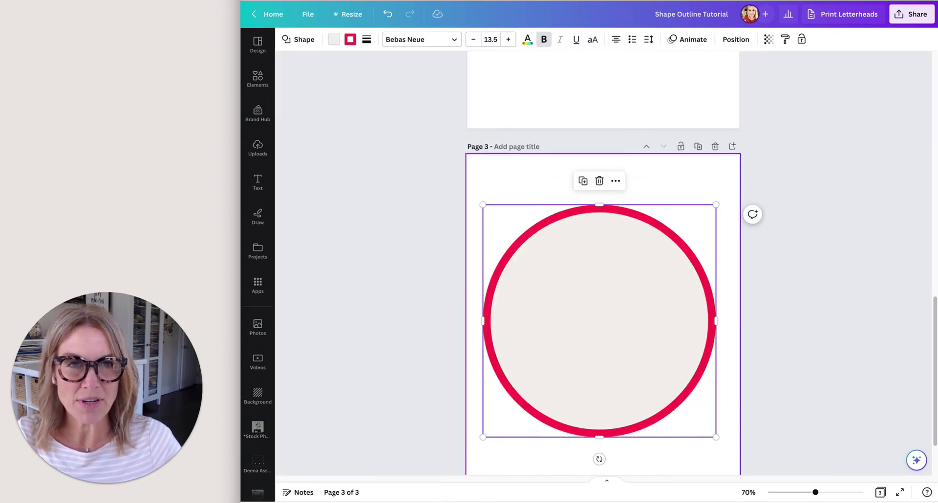
Move the circle's layer beneath the guide text layers.
{"action": "left_click", "coordinate": [735, 39]}
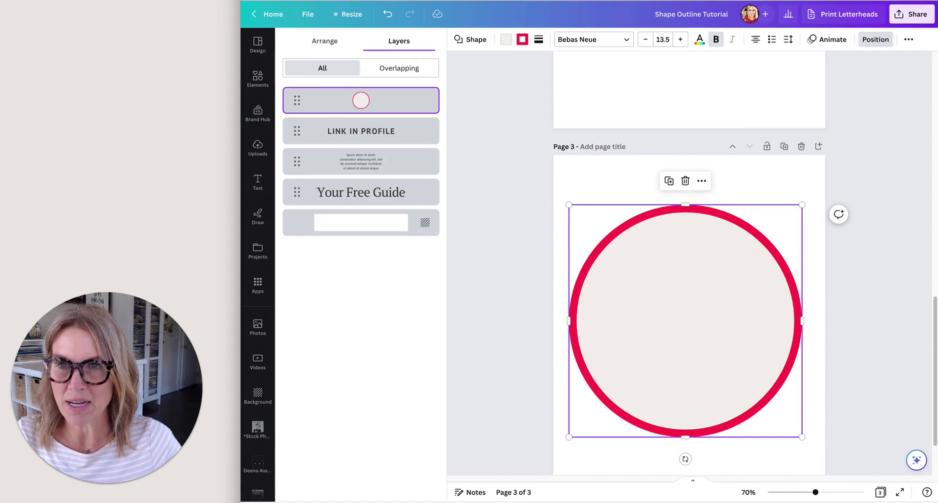
{"action": "left_click_drag", "start_coordinate": [361, 101], "coordinate": [361, 192]}
{"action": "left_click", "coordinate": [875, 39]}
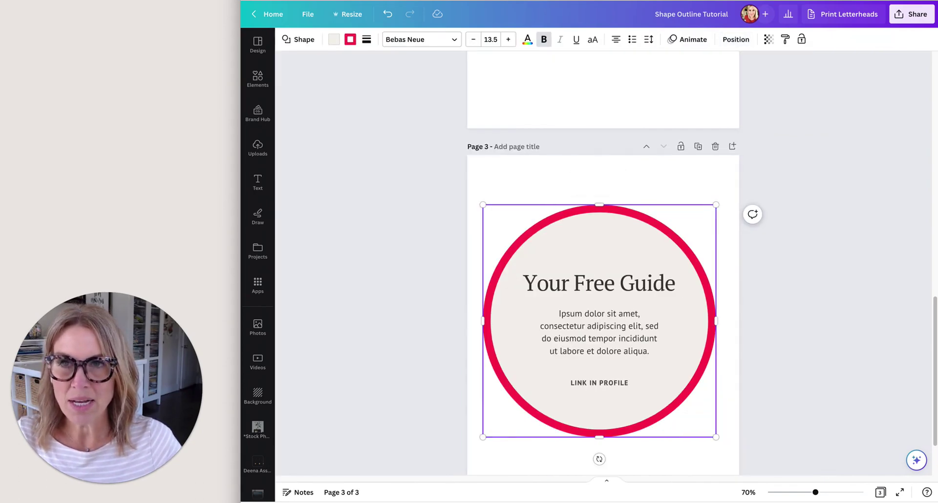
Thin the circle's red outline to weight 10 and make it dotted.
{"action": "left_click", "coordinate": [366, 39]}
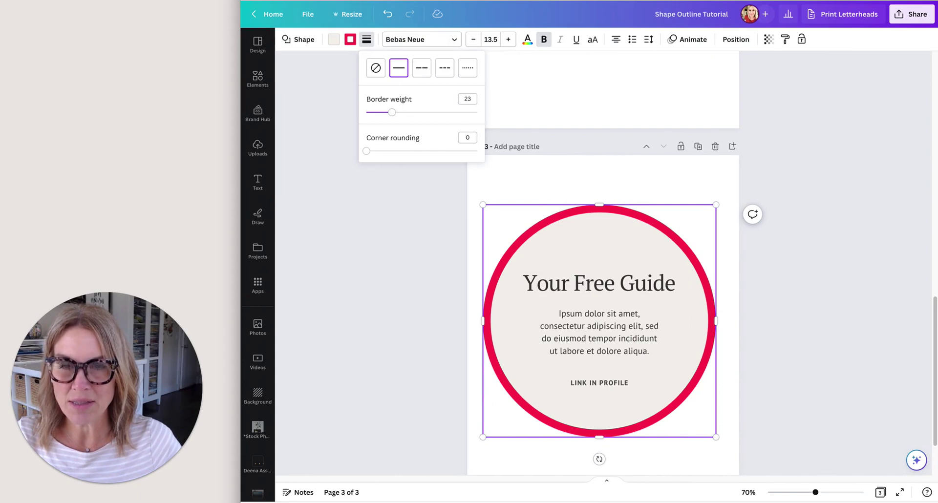
{"action": "left_click_drag", "start_coordinate": [392, 112], "coordinate": [377, 112]}
{"action": "left_click", "coordinate": [422, 67]}
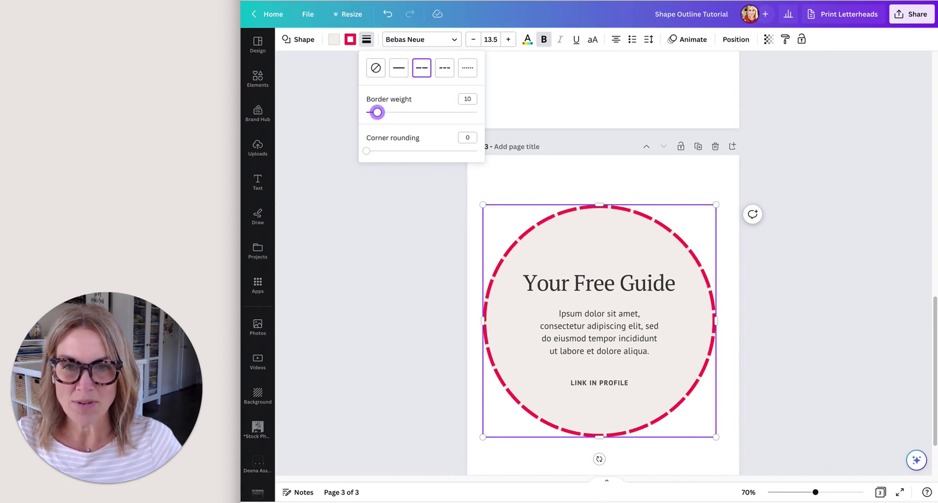
{"action": "left_click", "coordinate": [467, 68]}
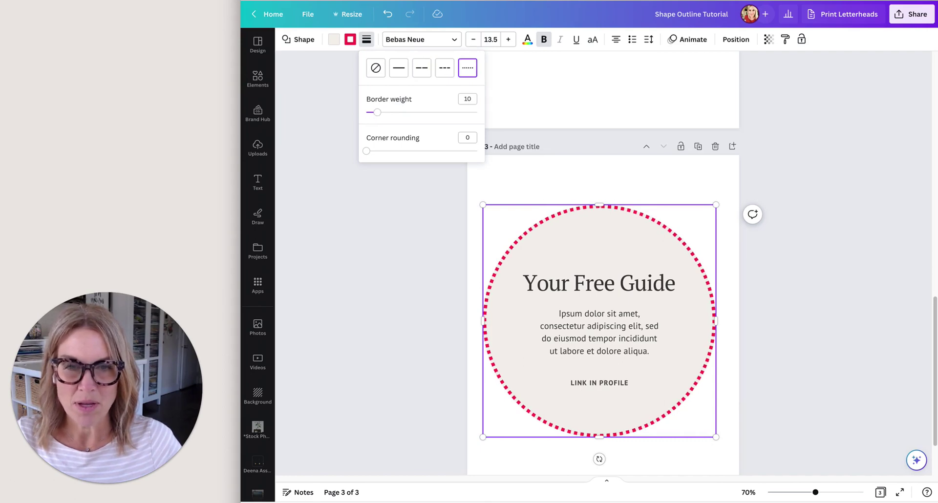
{"action": "left_click", "coordinate": [604, 180]}
Deselect and scroll through the pages to review the finished shapes.
{"action": "left_click", "coordinate": [603, 181]}
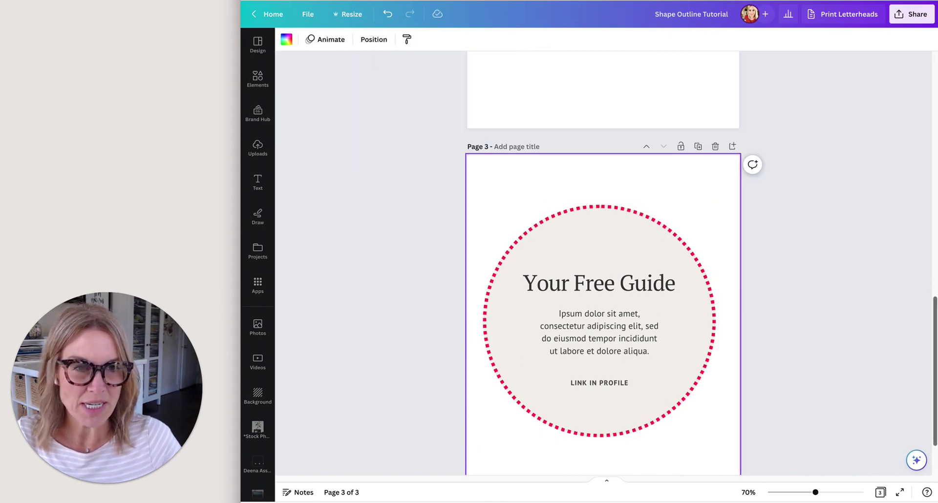
{"action": "scroll", "coordinate": [604, 181], "scroll_direction": "up", "scroll_amount": 1}
{"action": "scroll", "coordinate": [603, 264], "scroll_direction": "up", "scroll_amount": 10}
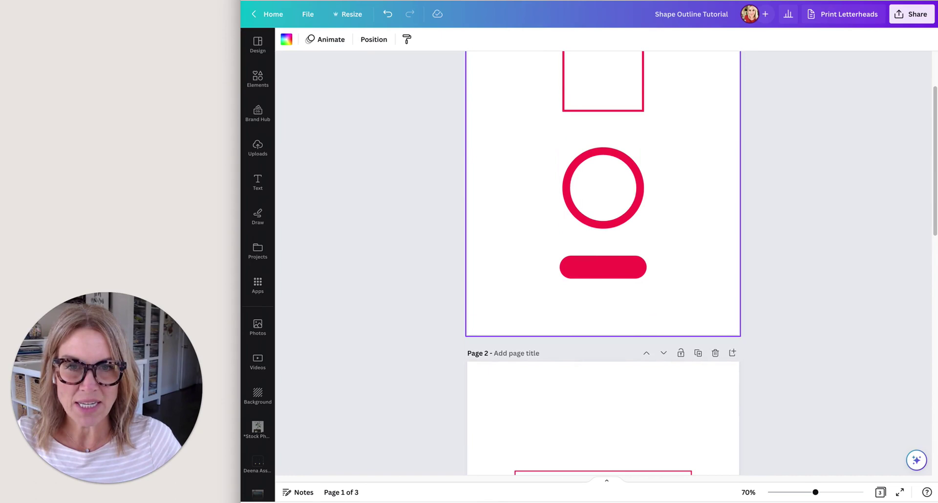
{"action": "scroll", "coordinate": [603, 264], "scroll_direction": "down", "scroll_amount": 12}
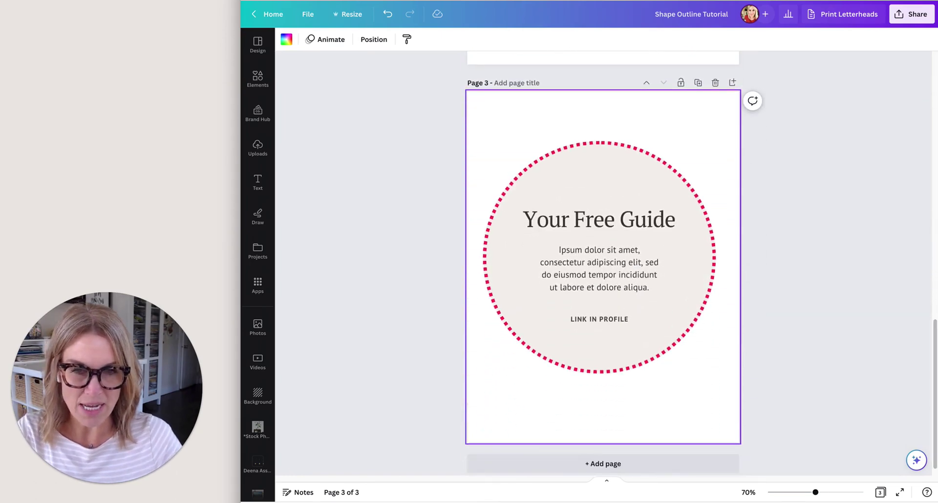
Add a line just above LINK IN PROFILE in the page 3 circle and colour it crimson.
{"action": "key", "text": "l"}
{"action": "left_click_drag", "start_coordinate": [601, 266], "coordinate": [601, 301]}
{"action": "left_click", "coordinate": [286, 39]}
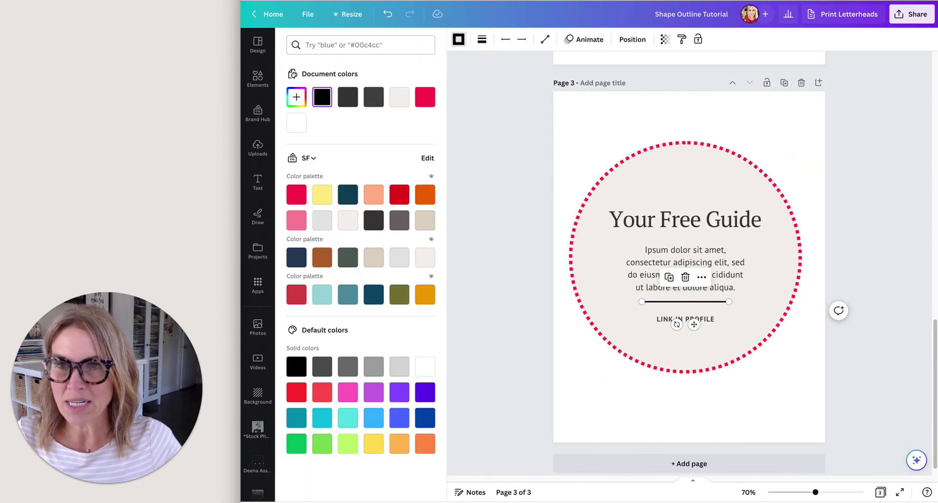
{"action": "left_click", "coordinate": [425, 98]}
Give the crimson line rounded end points and a line weight of 2.
{"action": "left_click", "coordinate": [481, 39]}
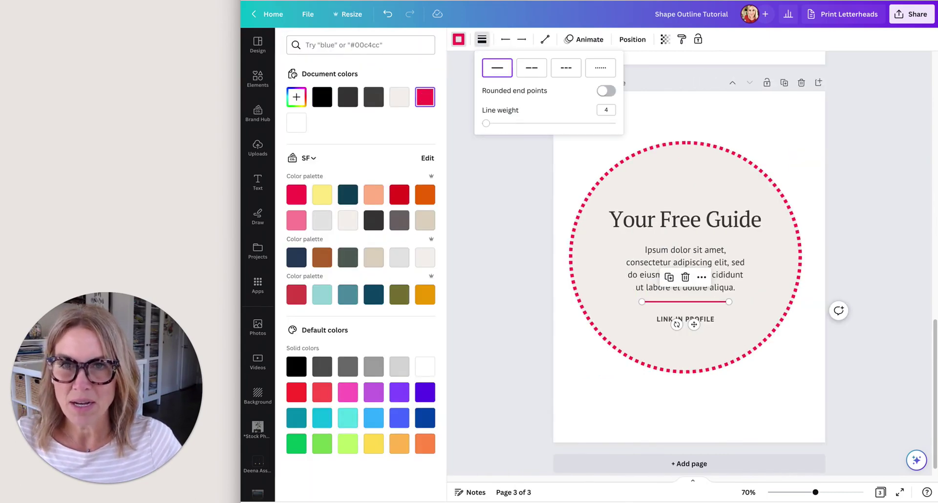
{"action": "left_click", "coordinate": [607, 90]}
{"action": "left_click", "coordinate": [563, 386]}
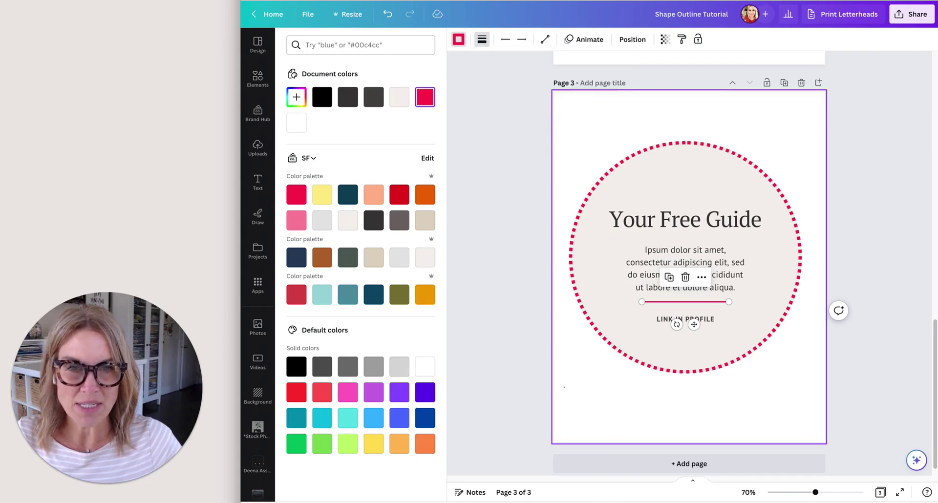
{"action": "left_click", "coordinate": [599, 302]}
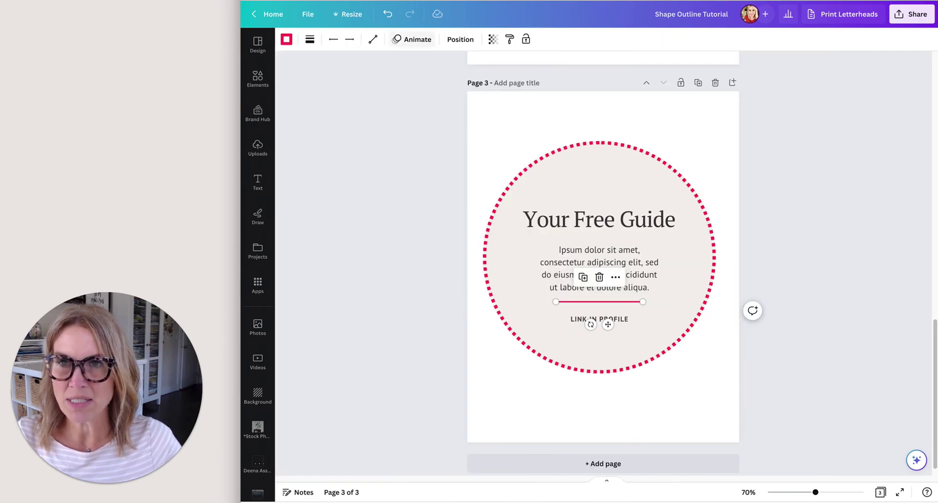
{"action": "left_click", "coordinate": [309, 39]}
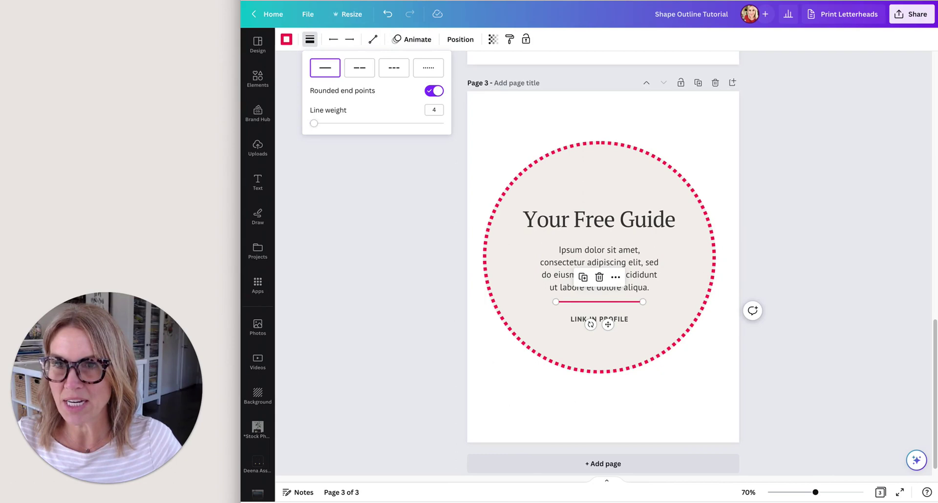
{"action": "left_click_drag", "start_coordinate": [314, 123], "coordinate": [311, 123]}
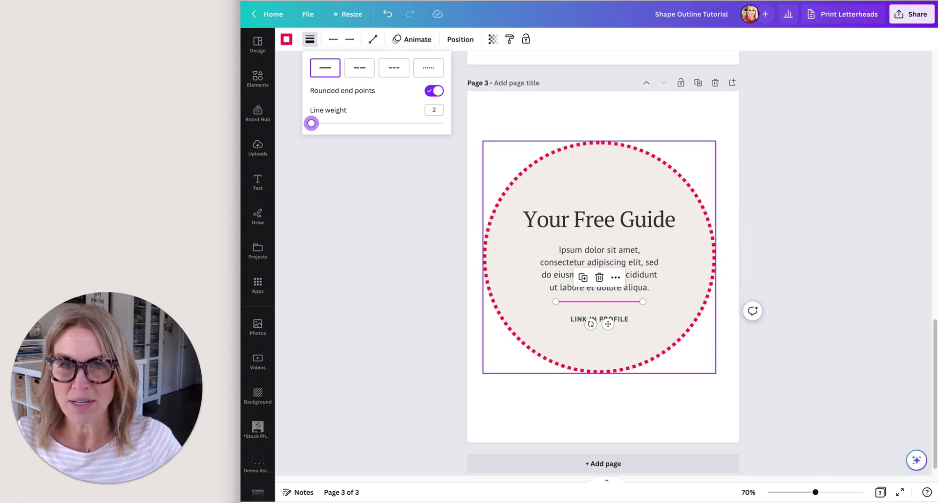
{"action": "left_click", "coordinate": [487, 257]}
{"action": "left_click", "coordinate": [603, 415]}
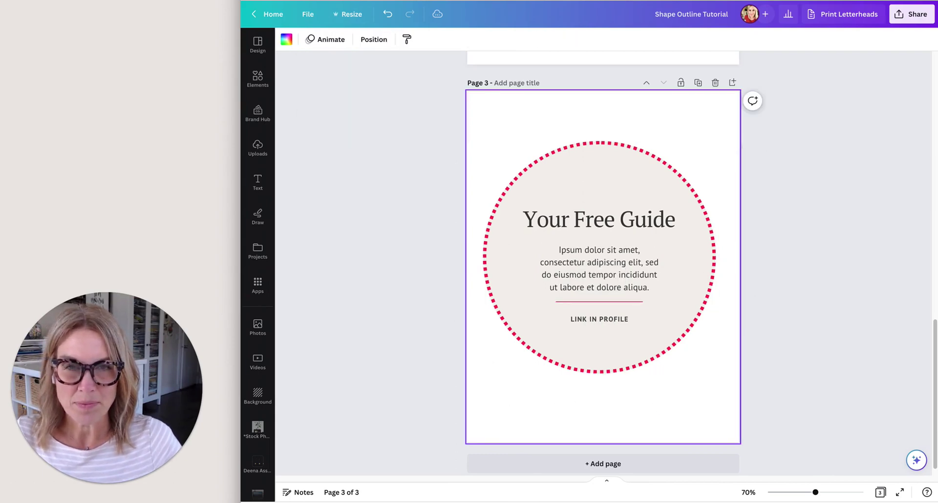